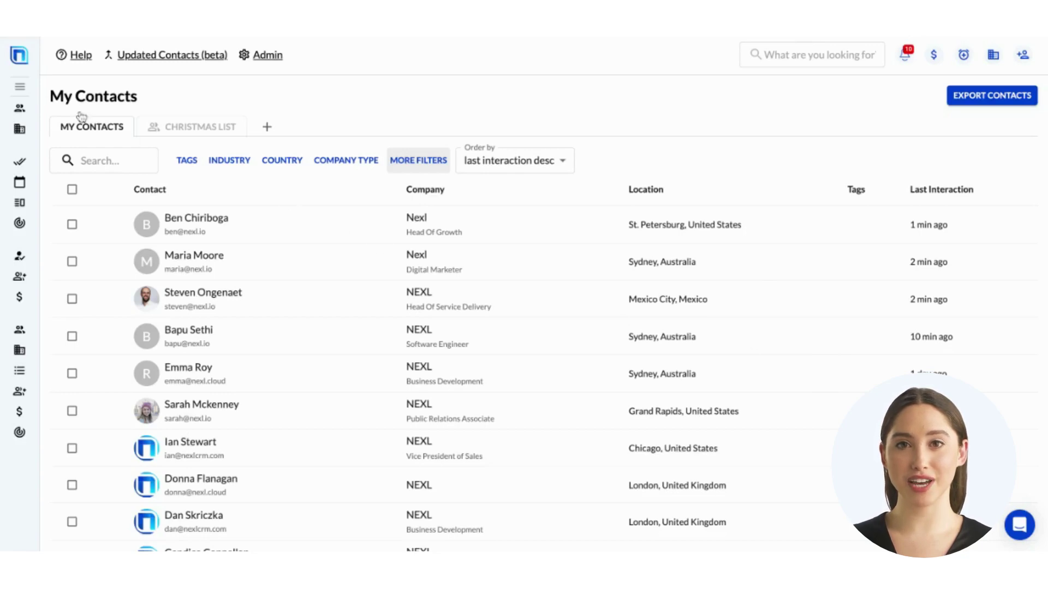
Expand the sidebar to show the My Contacts, Productivity, Biz Dev and Firm Wide sections
{"action": "left_click", "coordinate": [20, 86]}
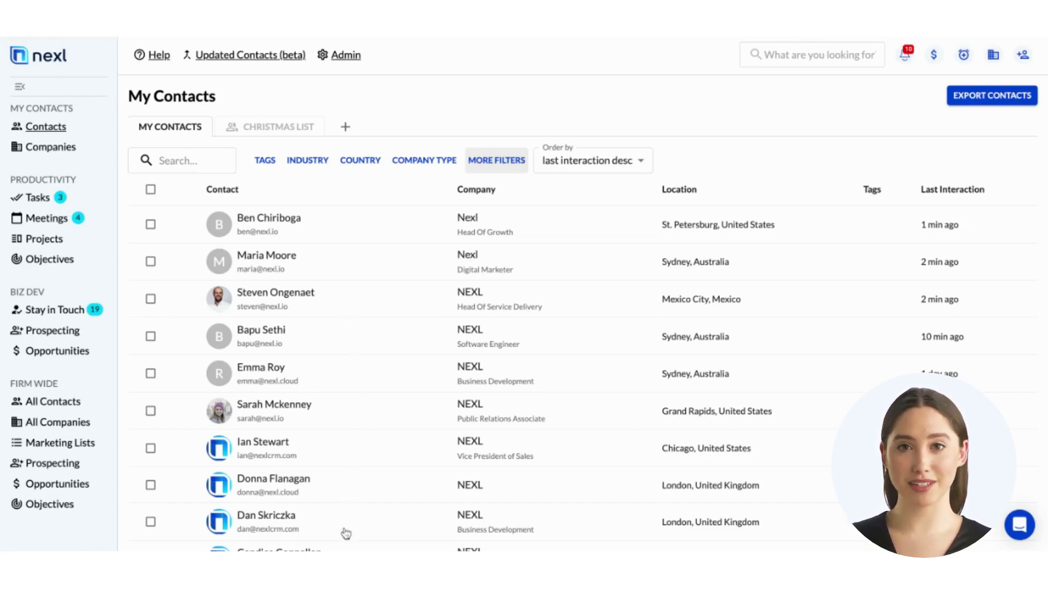
Open the third contact's record and scroll through its Contact Details
{"action": "left_click", "coordinate": [287, 301]}
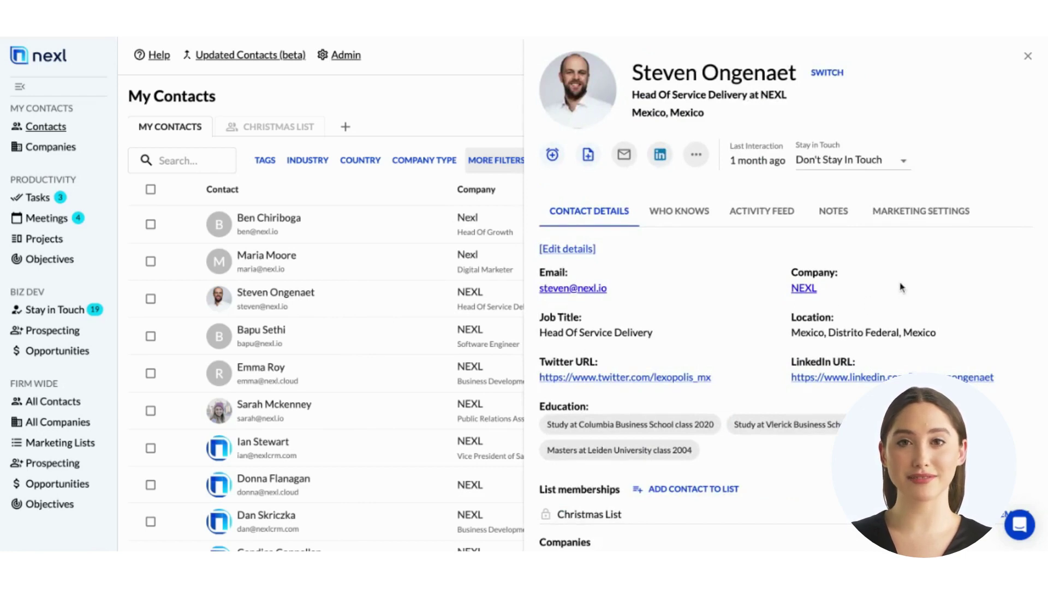
{"action": "scroll", "coordinate": [901, 288], "scroll_direction": "down", "scroll_amount": 3}
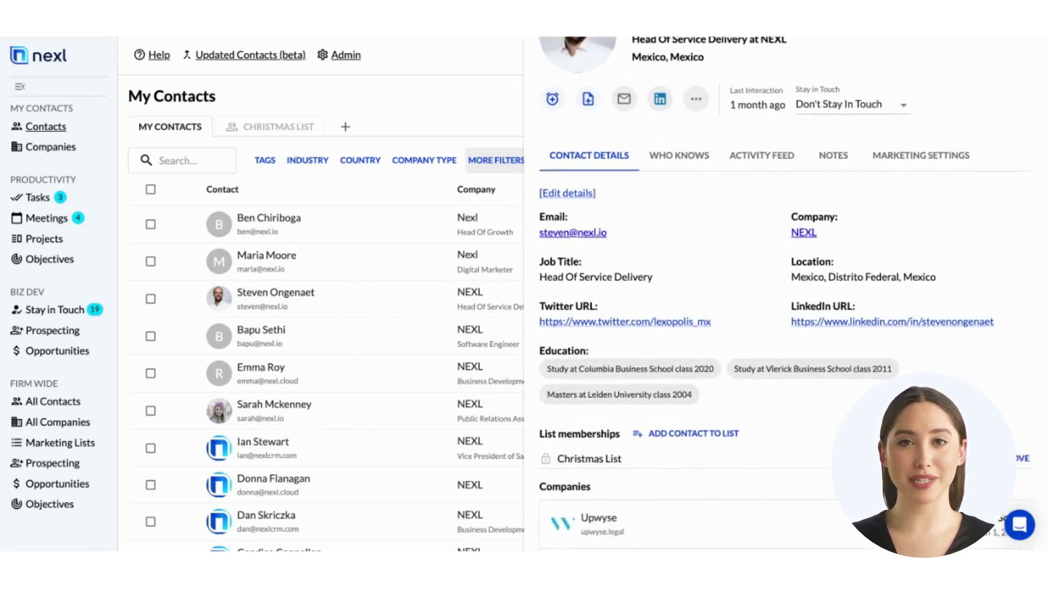
{"action": "scroll", "coordinate": [785, 295], "scroll_direction": "down", "scroll_amount": 3}
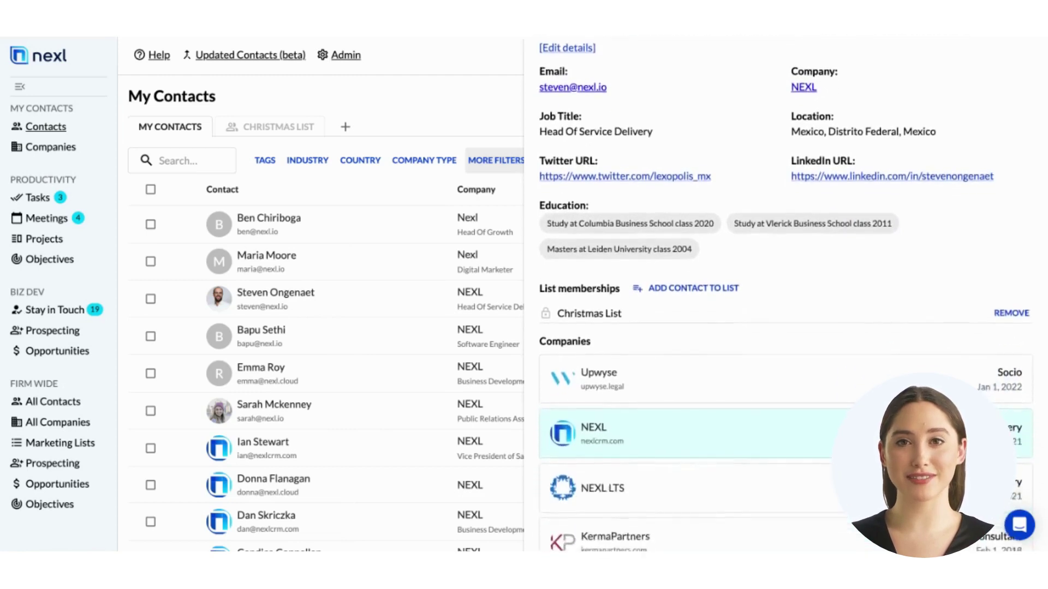
{"action": "scroll", "coordinate": [784, 295], "scroll_direction": "down", "scroll_amount": 1}
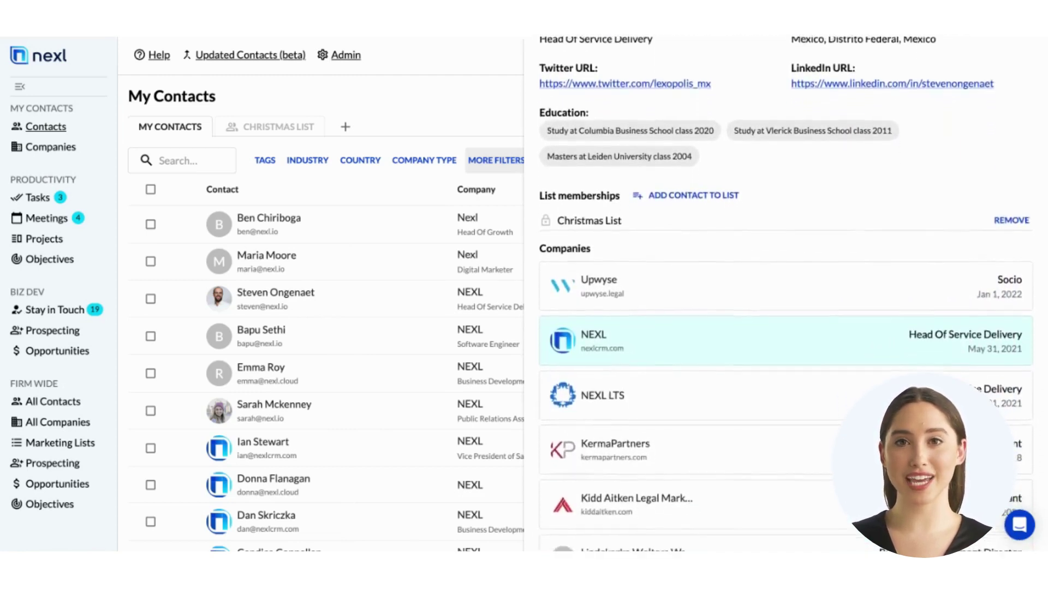
{"action": "scroll", "coordinate": [785, 295], "scroll_direction": "up", "scroll_amount": 6}
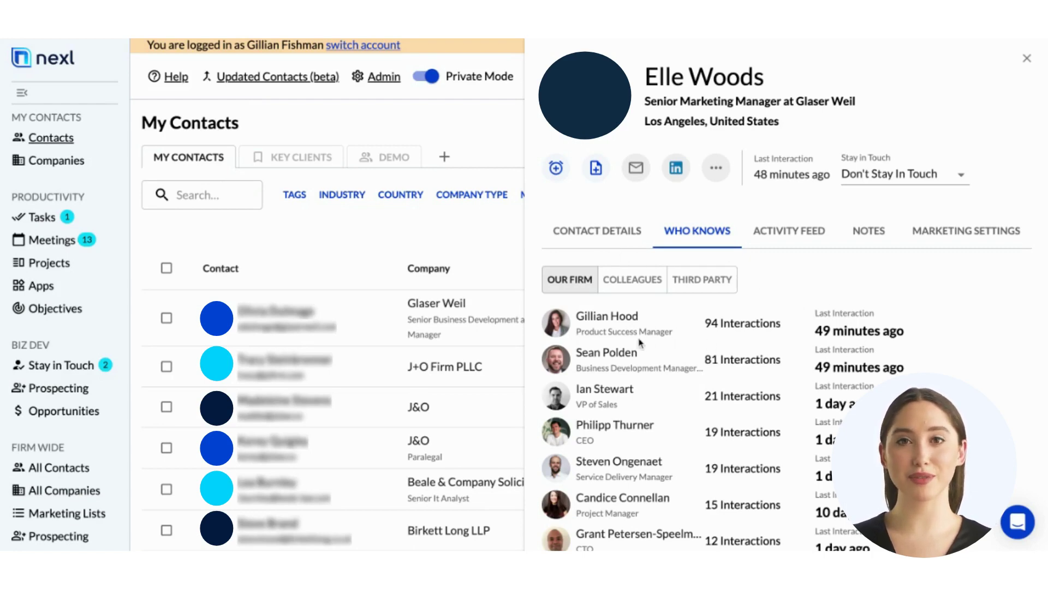
View the contact's colleagues at Glaser Weil, then their third-party connections
{"action": "left_click", "coordinate": [642, 290]}
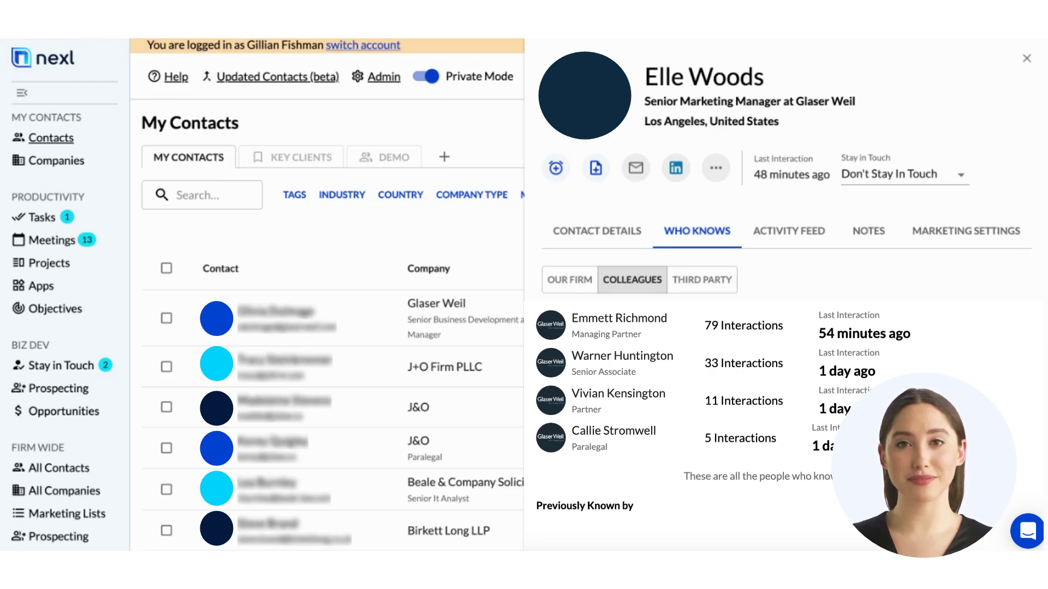
{"action": "left_click", "coordinate": [690, 284]}
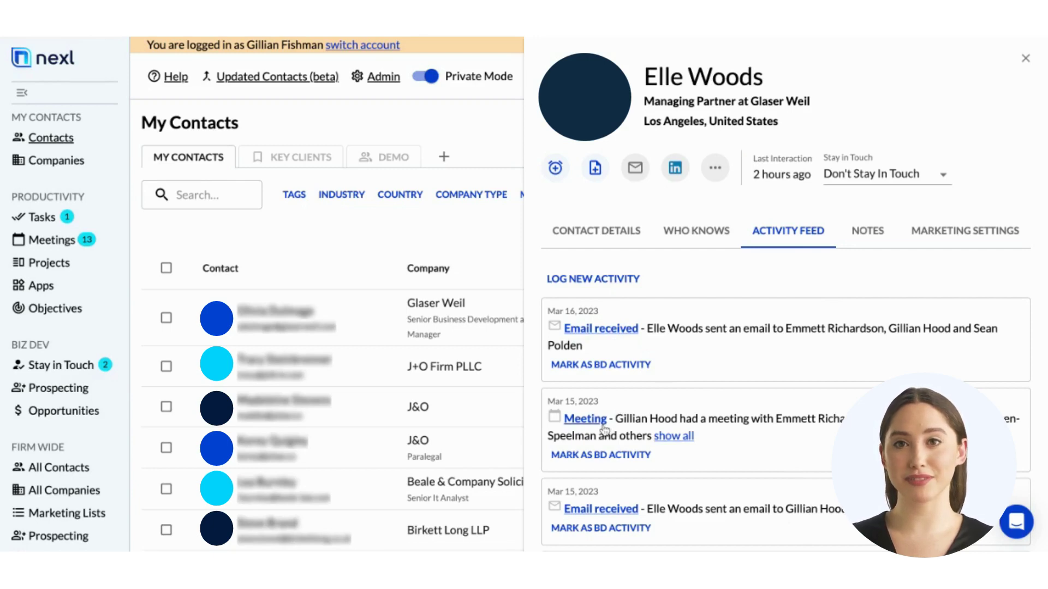
Log a business development activity 'CA Lawyers for the Arts' described as 'Lunch at Lou's'
{"action": "left_click", "coordinate": [626, 287]}
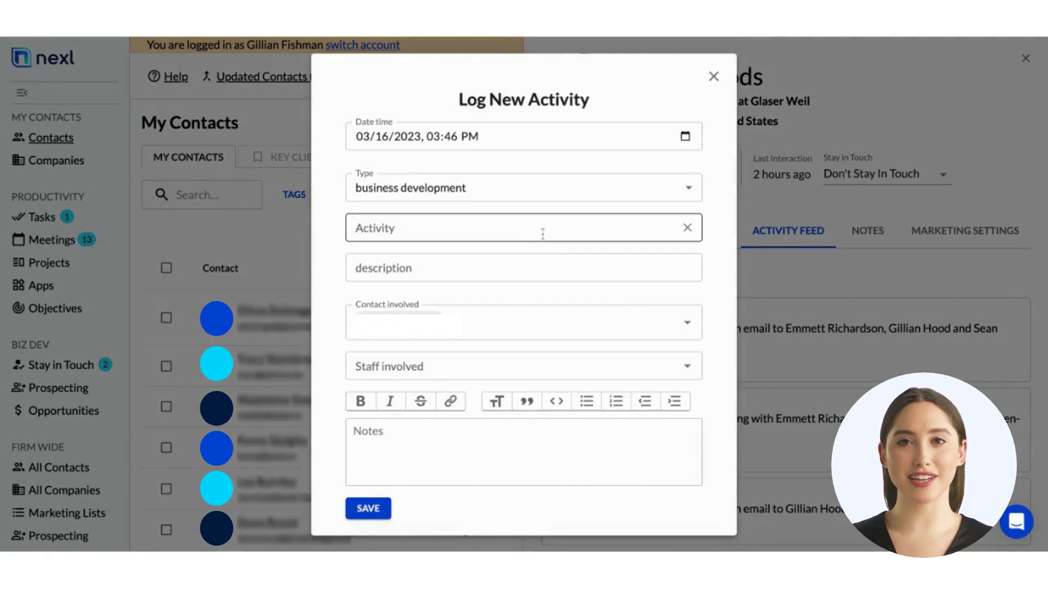
{"action": "left_click", "coordinate": [542, 234]}
{"action": "type", "text": "CA"}
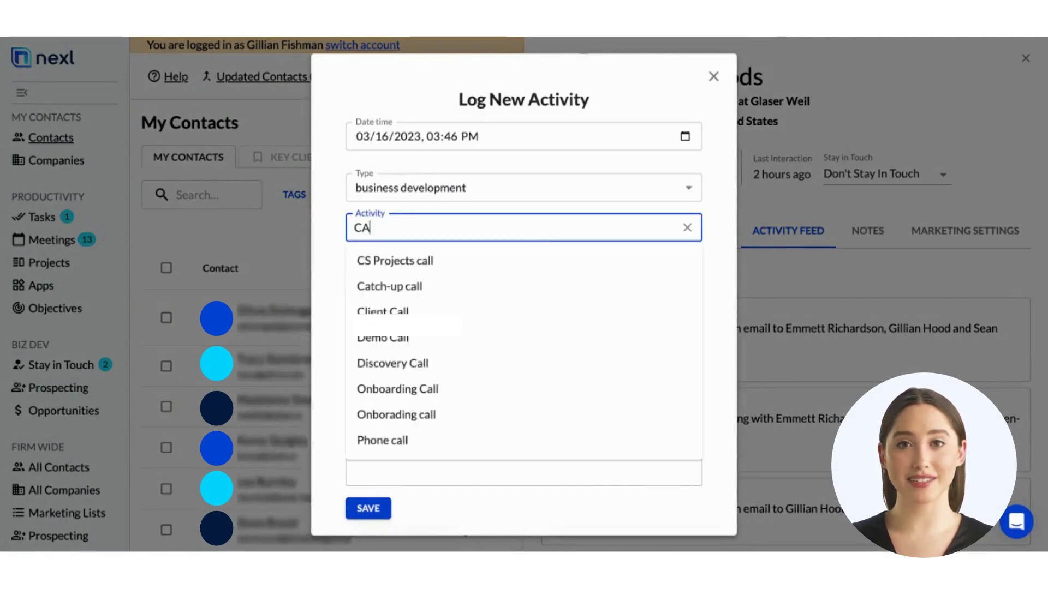
{"action": "type", "text": " Lawye"}
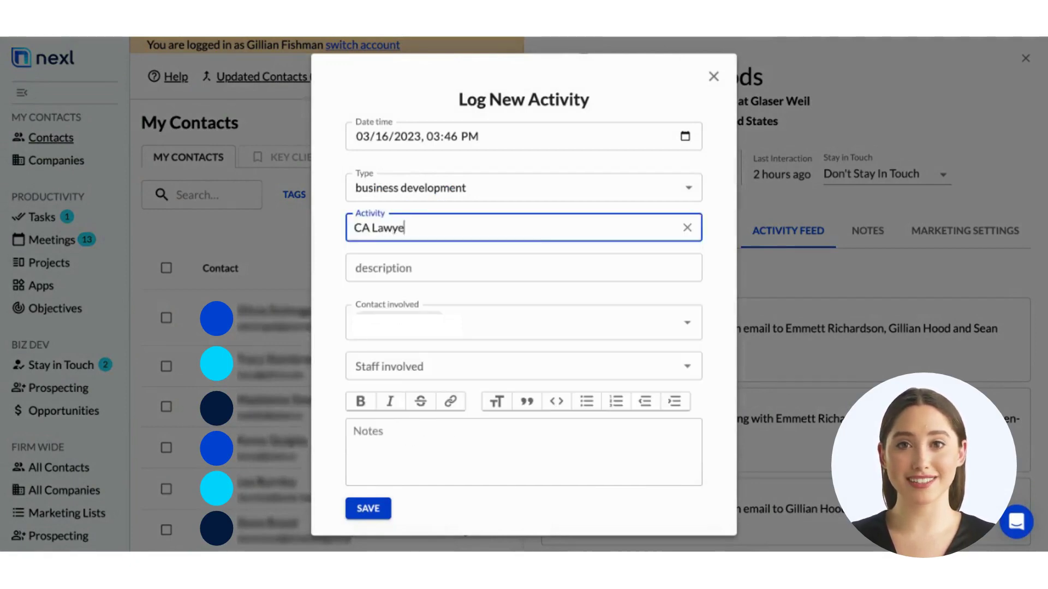
{"action": "type", "text": "rs for the Arats"}
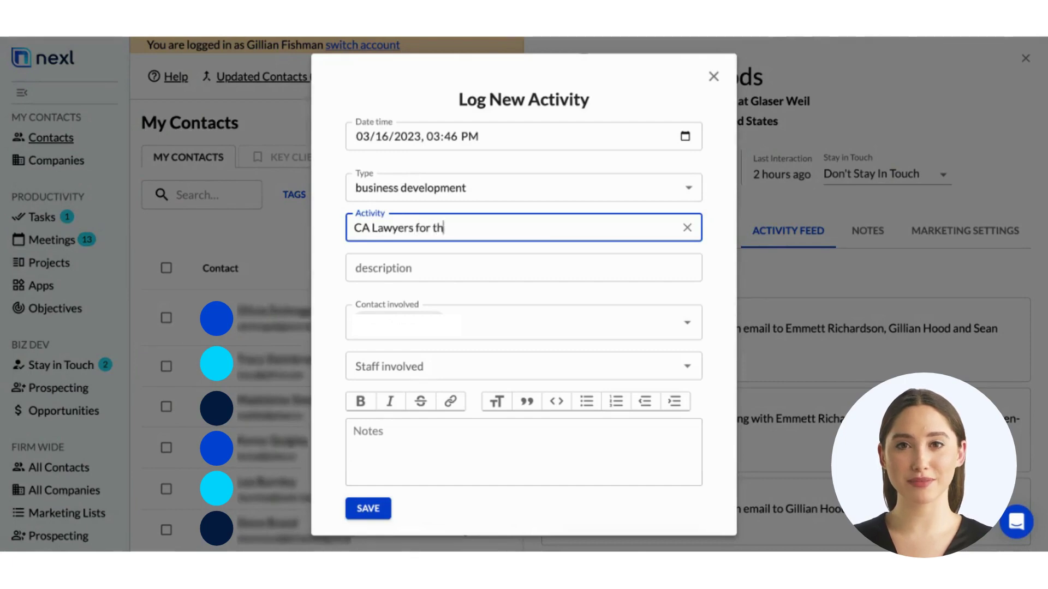
{"action": "key", "text": "BackSpace"}
{"action": "key", "text": "BackSpace"}
{"action": "key", "text": "BackSpace"}
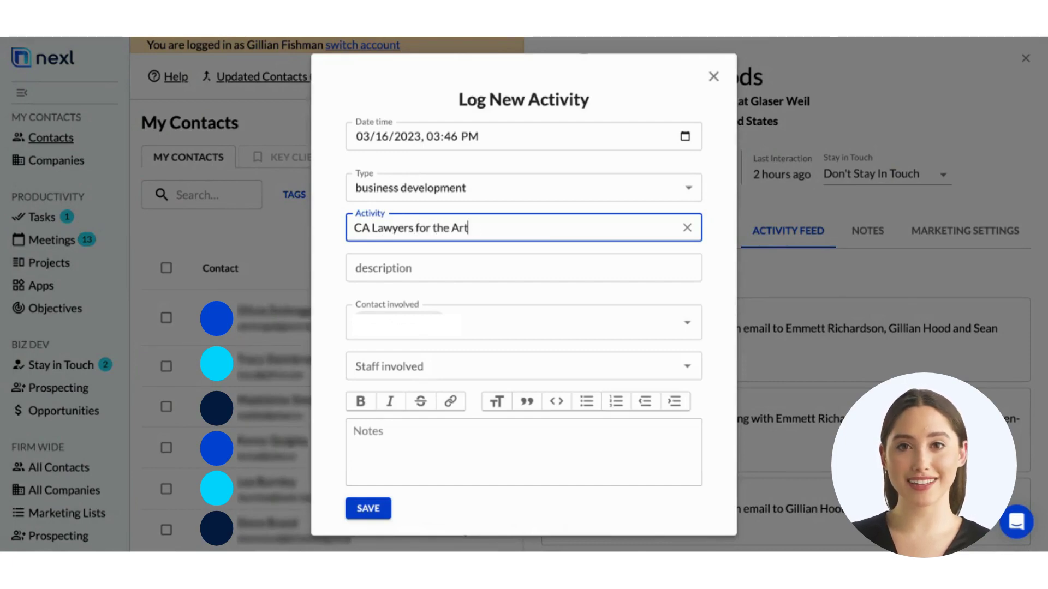
{"action": "type", "text": "ts"}
{"action": "left_click", "coordinate": [540, 198]}
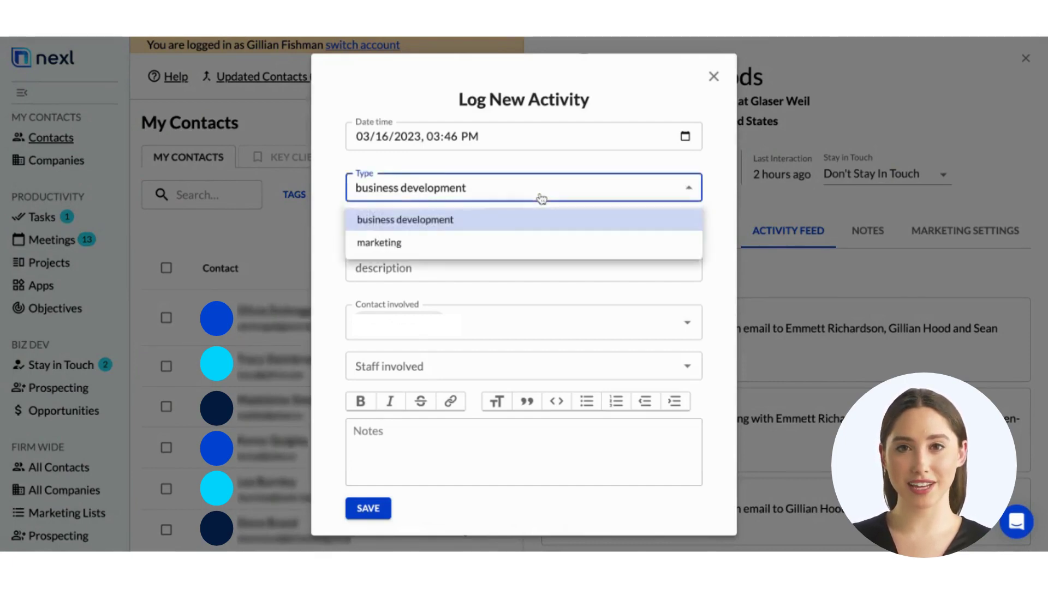
{"action": "left_click", "coordinate": [541, 198]}
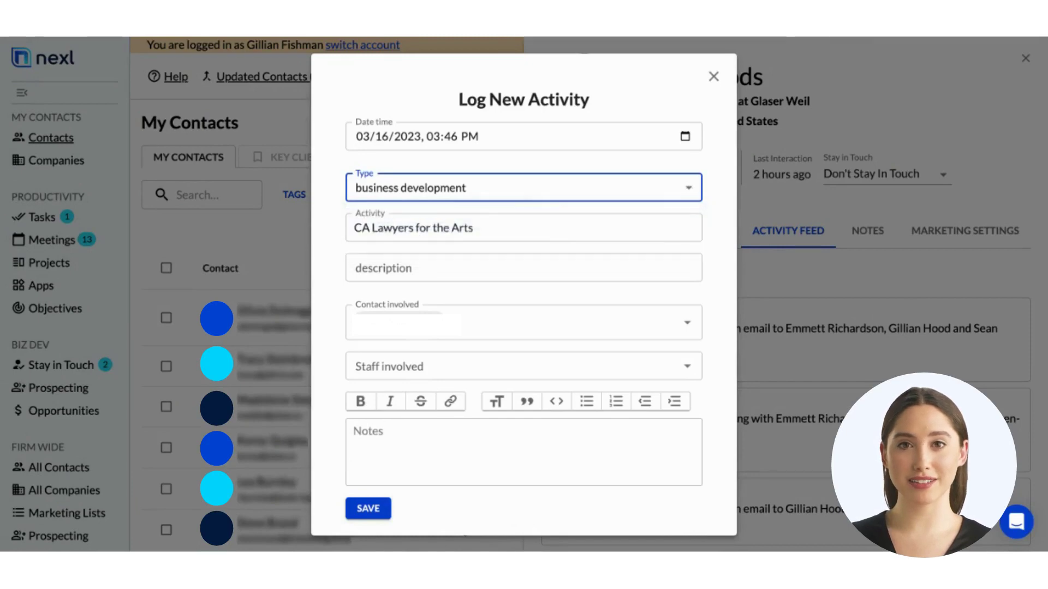
{"action": "left_click", "coordinate": [518, 263]}
{"action": "type", "text": "Lunch at Lou"}
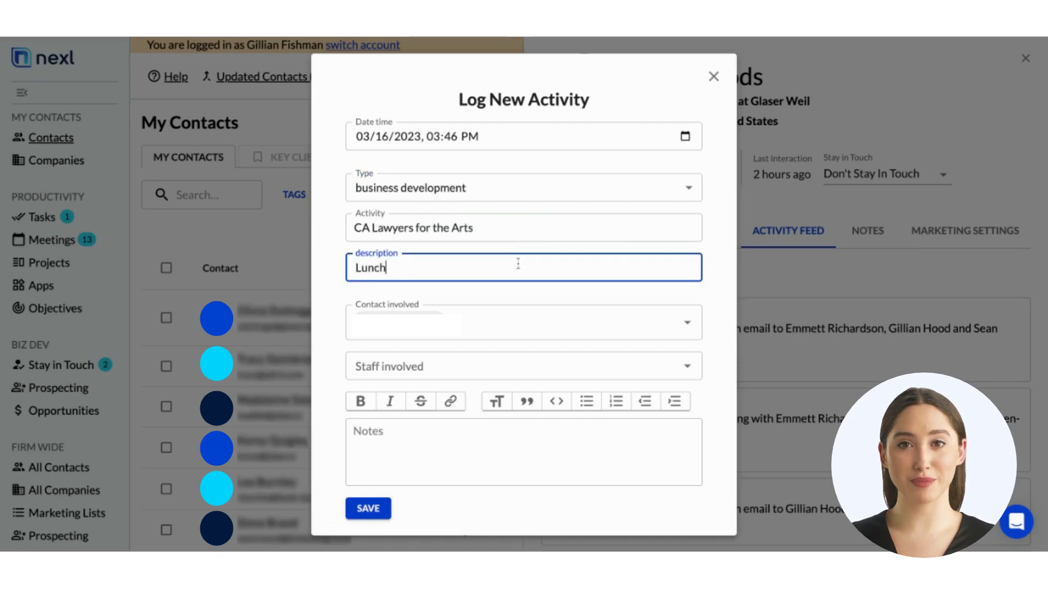
{"action": "type", "text": "'s"}
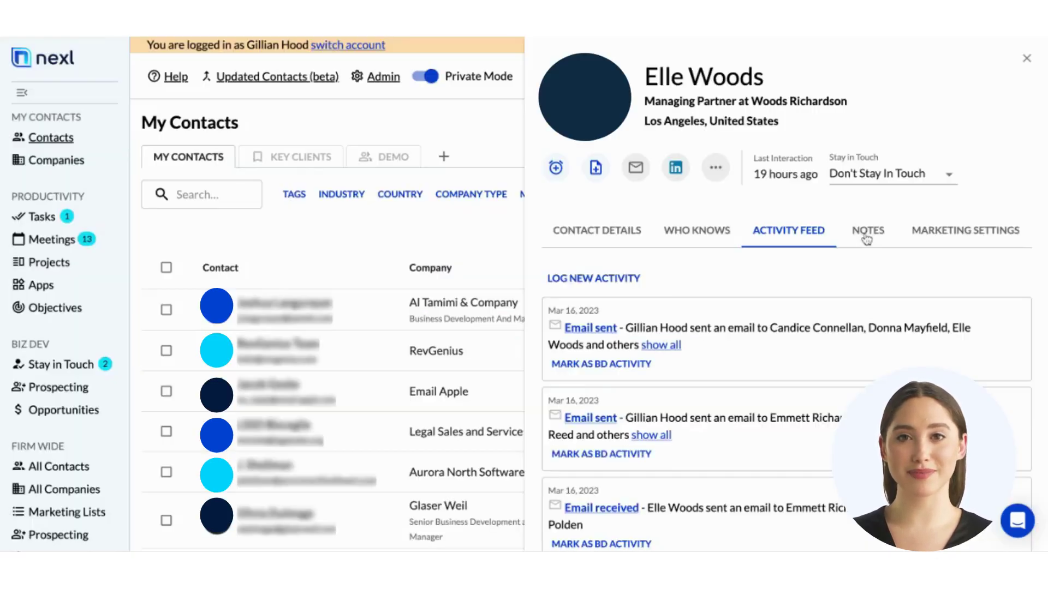
Show the contact's notes, opening and closing the note and reminder forms without saving
{"action": "left_click", "coordinate": [867, 235]}
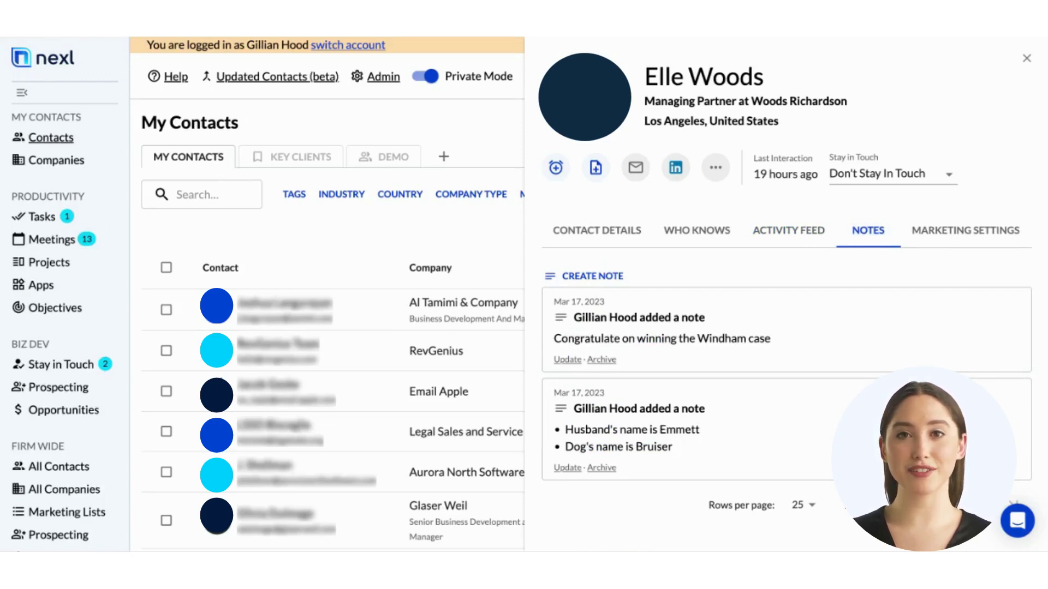
{"action": "left_click", "coordinate": [610, 279]}
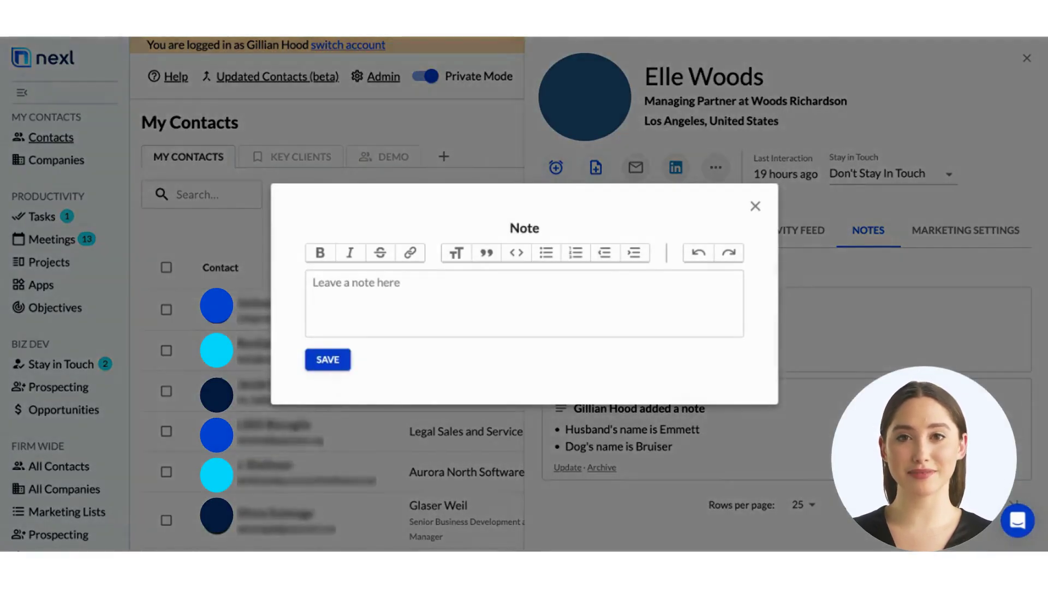
{"action": "left_click", "coordinate": [754, 206]}
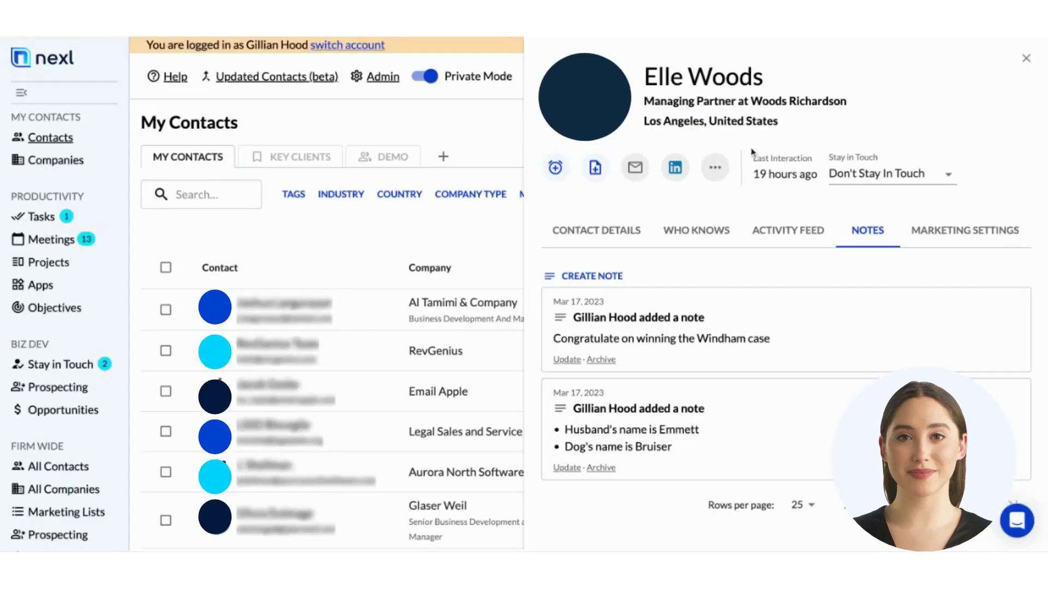
{"action": "left_click", "coordinate": [554, 168]}
{"action": "left_click", "coordinate": [753, 146]}
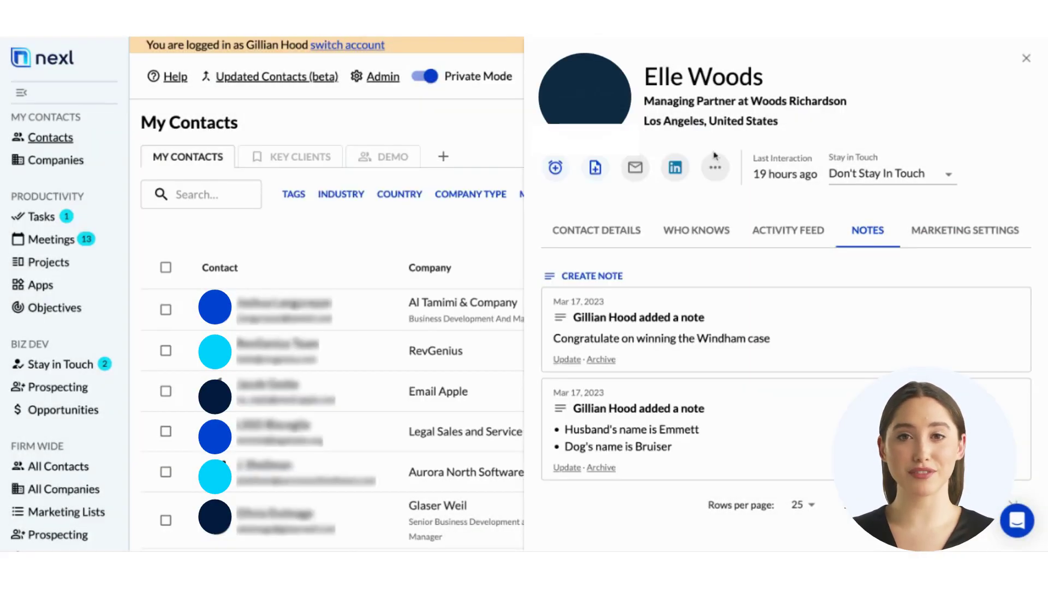
{"action": "left_click", "coordinate": [594, 171]}
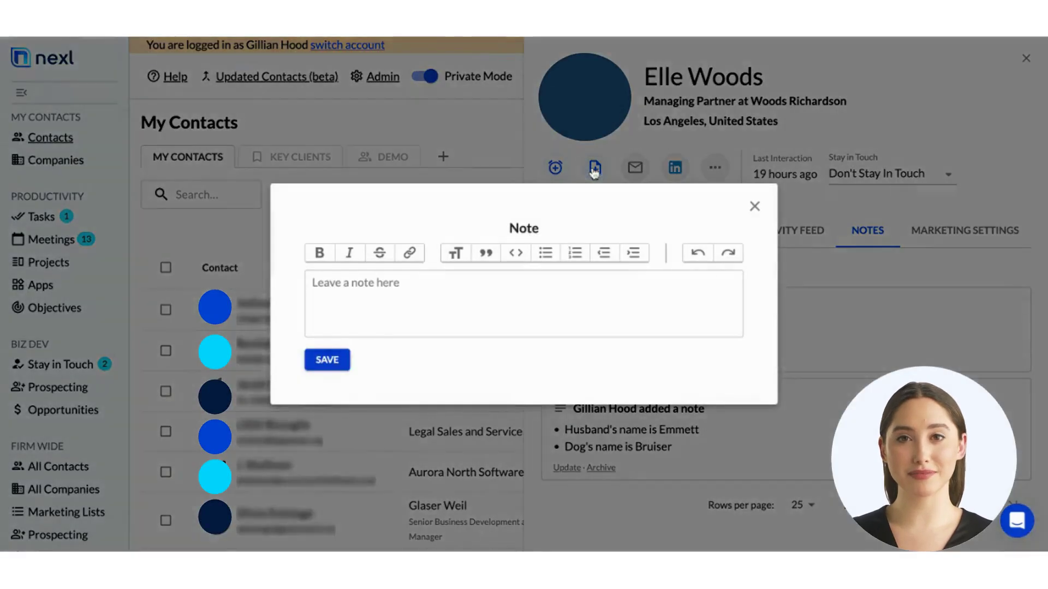
{"action": "left_click", "coordinate": [753, 206]}
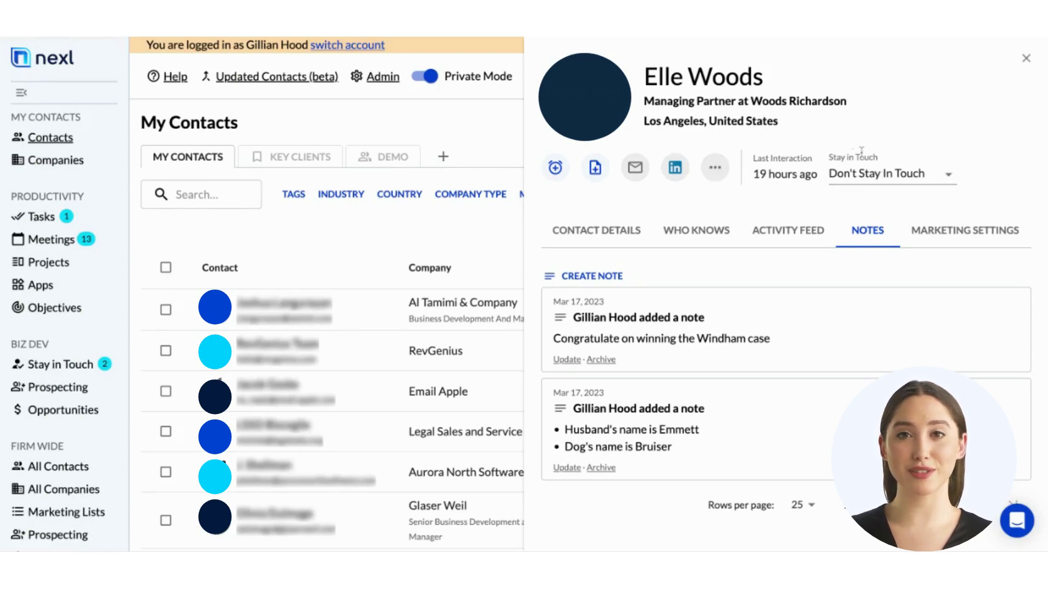
Set the stay-in-touch frequency to Every Month and bring up the contact's actions menu
{"action": "left_click", "coordinate": [952, 179]}
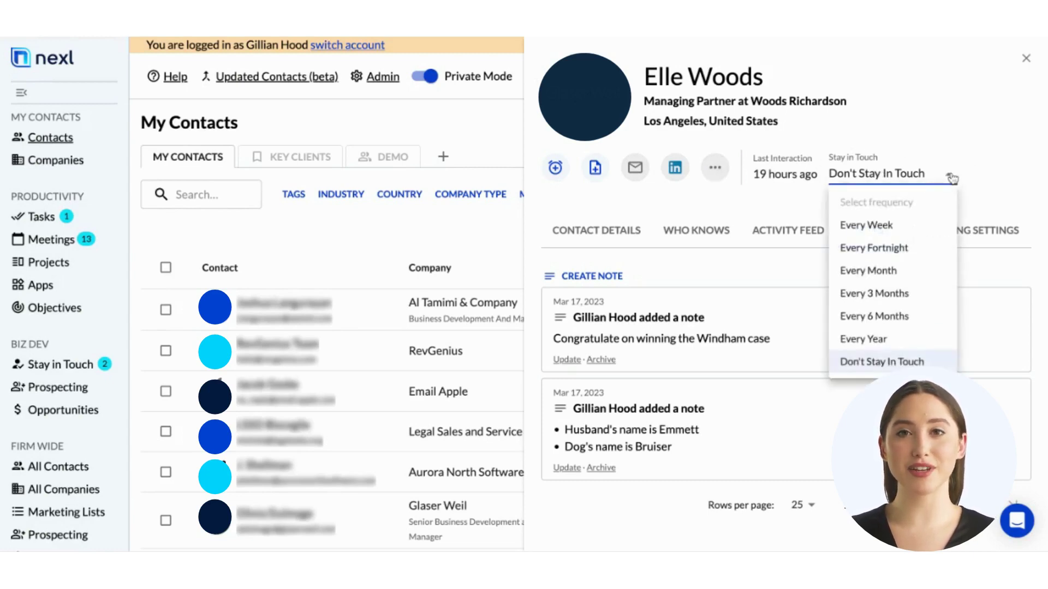
{"action": "left_click", "coordinate": [918, 275]}
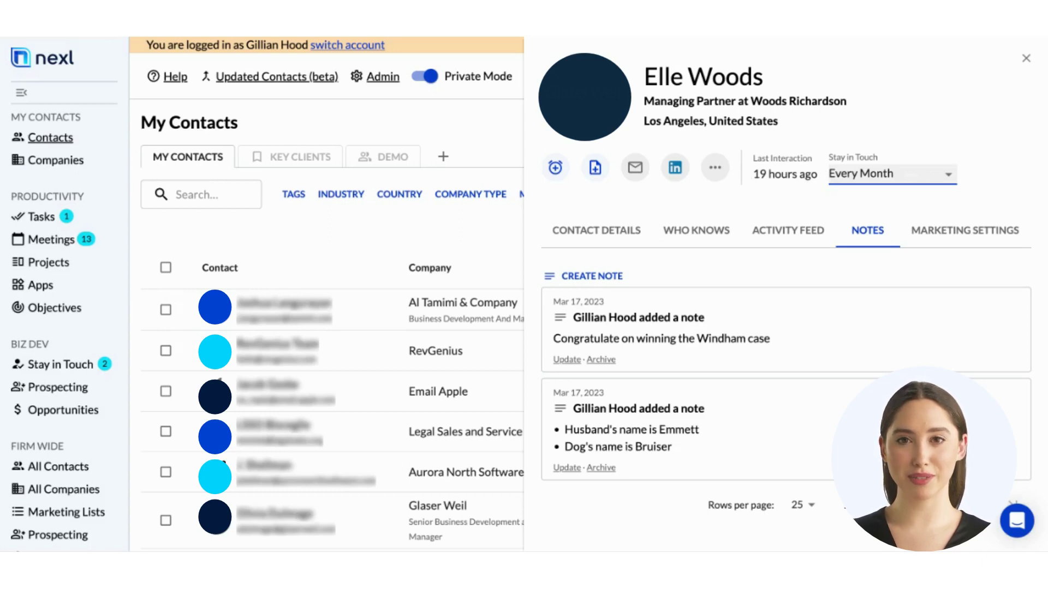
{"action": "left_click", "coordinate": [716, 171]}
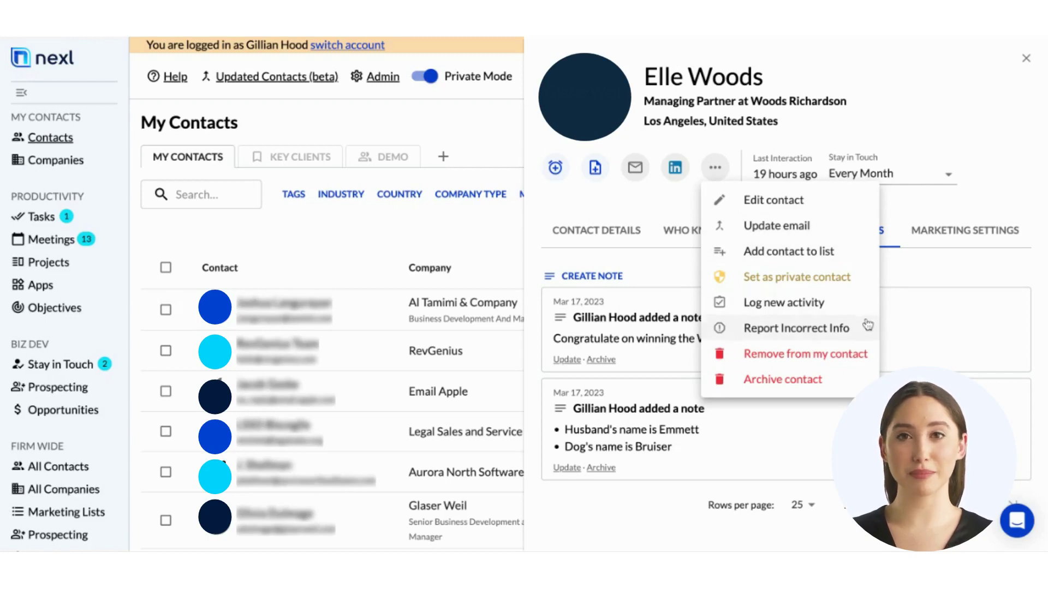
Open the Report Incorrect Info form, close it unsubmitted, and reopen the actions menu
{"action": "left_click", "coordinate": [796, 328]}
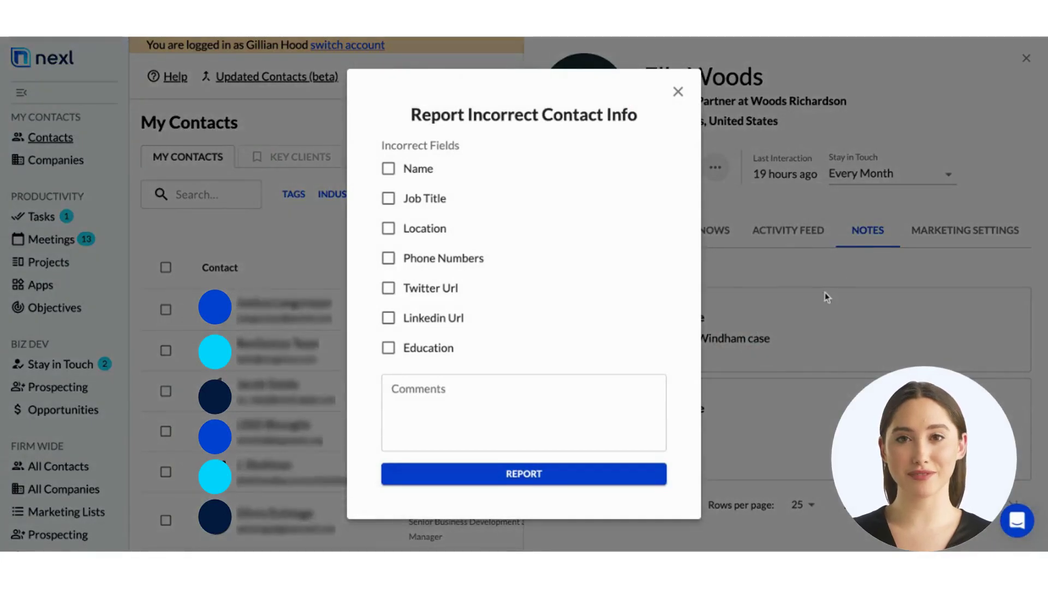
{"action": "left_click", "coordinate": [679, 92]}
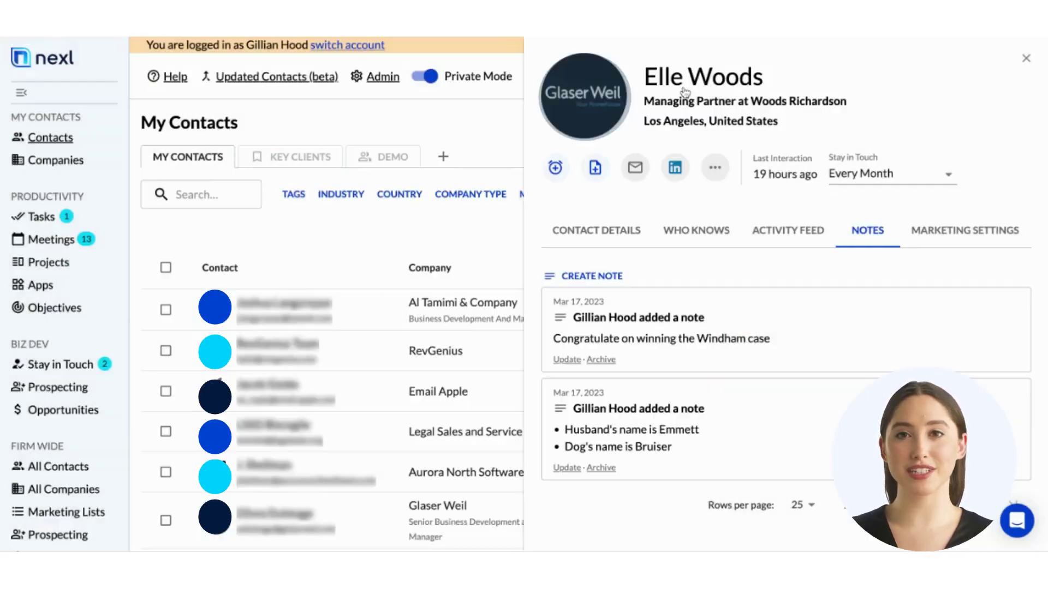
{"action": "left_click", "coordinate": [716, 169]}
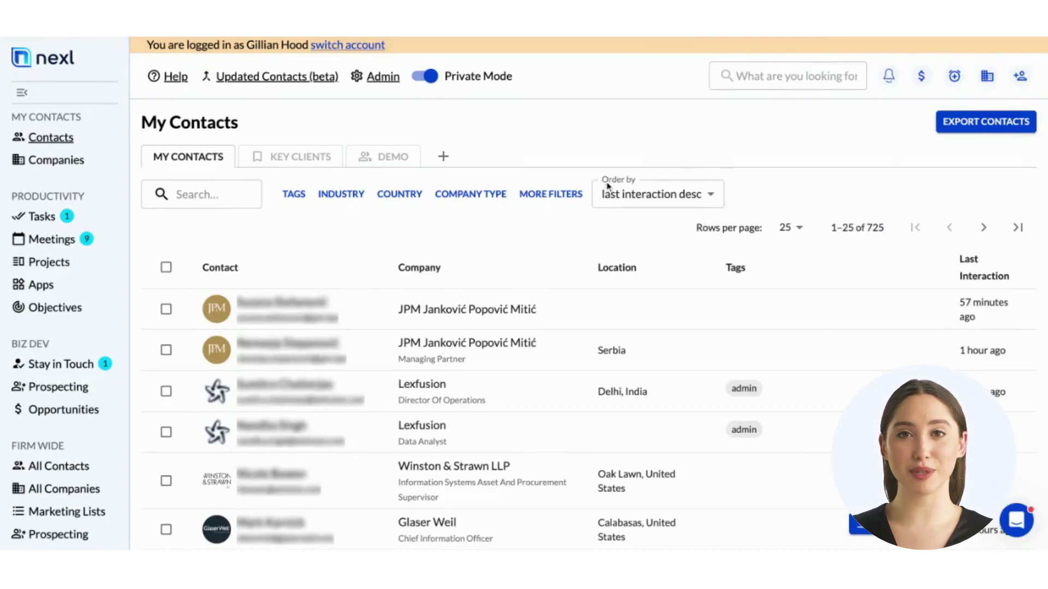
Try created-at and total-interaction sorts, restore last interaction descending, and show the add-tab menu
{"action": "triple_click", "coordinate": [958, 260]}
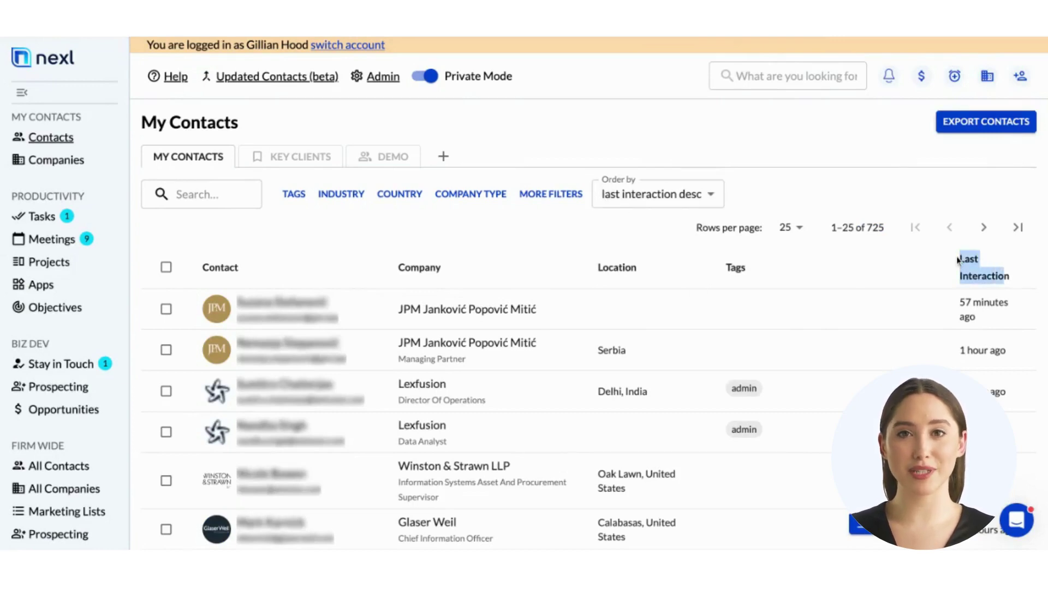
{"action": "left_click", "coordinate": [718, 200]}
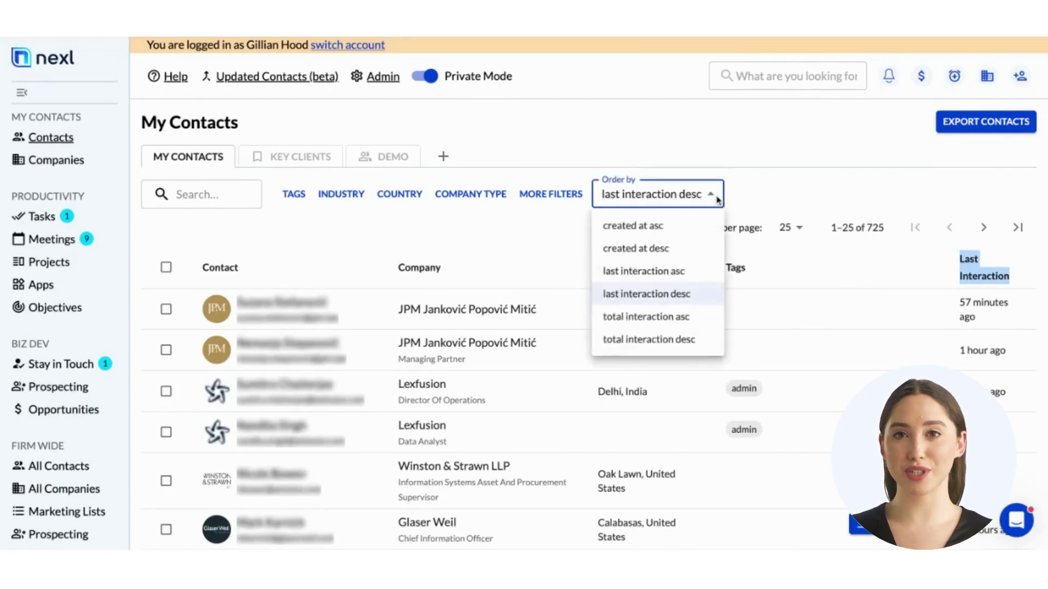
{"action": "left_click", "coordinate": [701, 230]}
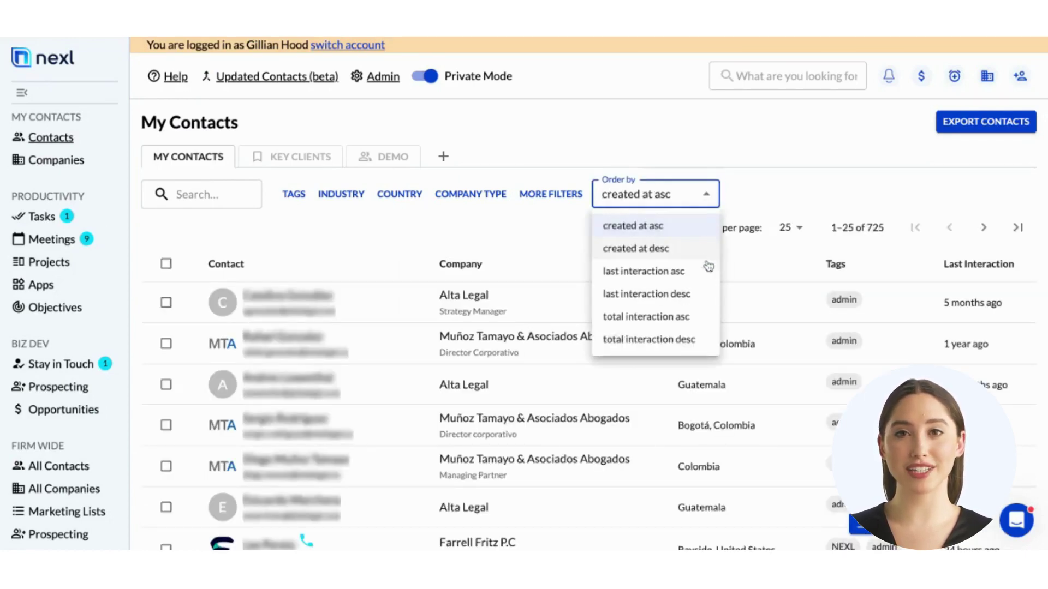
{"action": "left_click", "coordinate": [704, 324]}
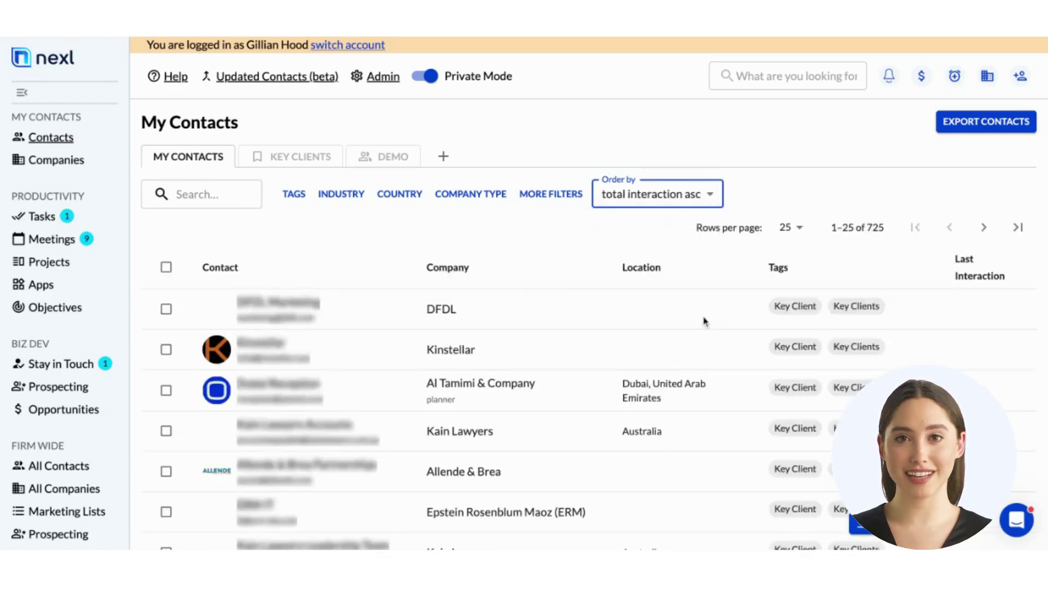
{"action": "left_click", "coordinate": [710, 196]}
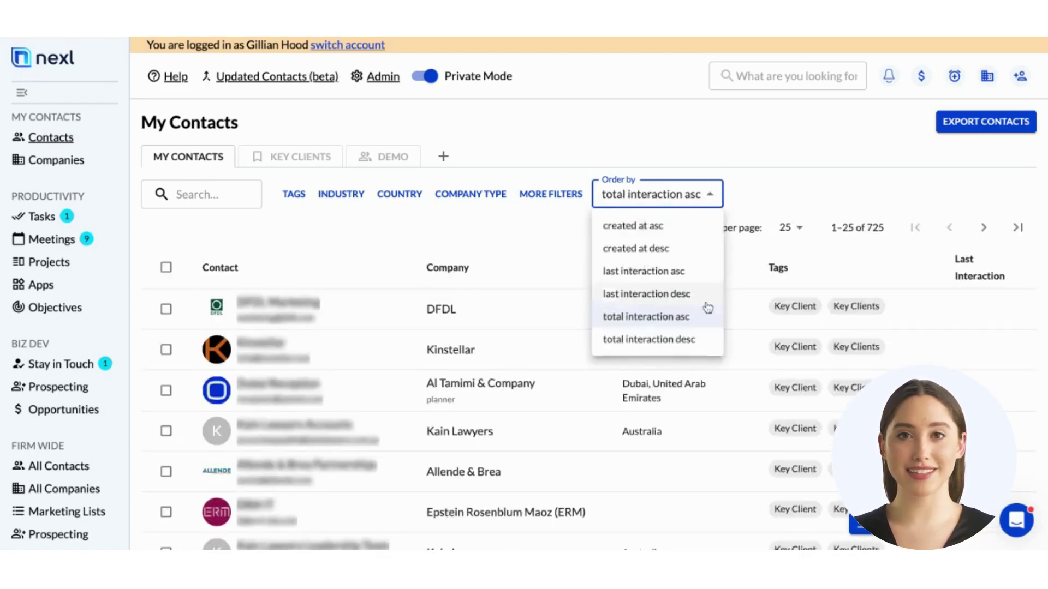
{"action": "left_click", "coordinate": [707, 346]}
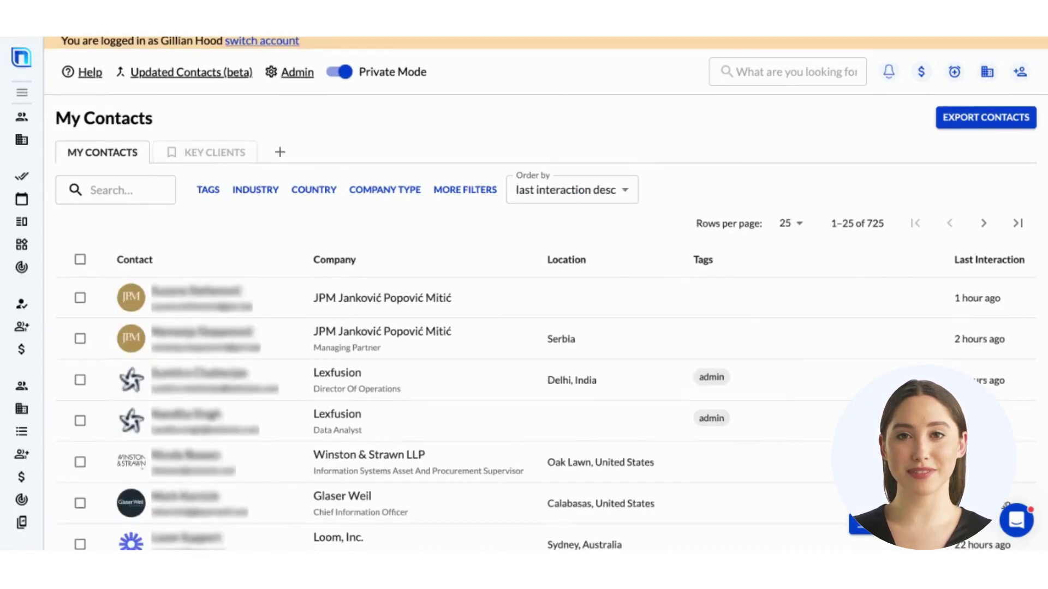
{"action": "left_click", "coordinate": [628, 197]}
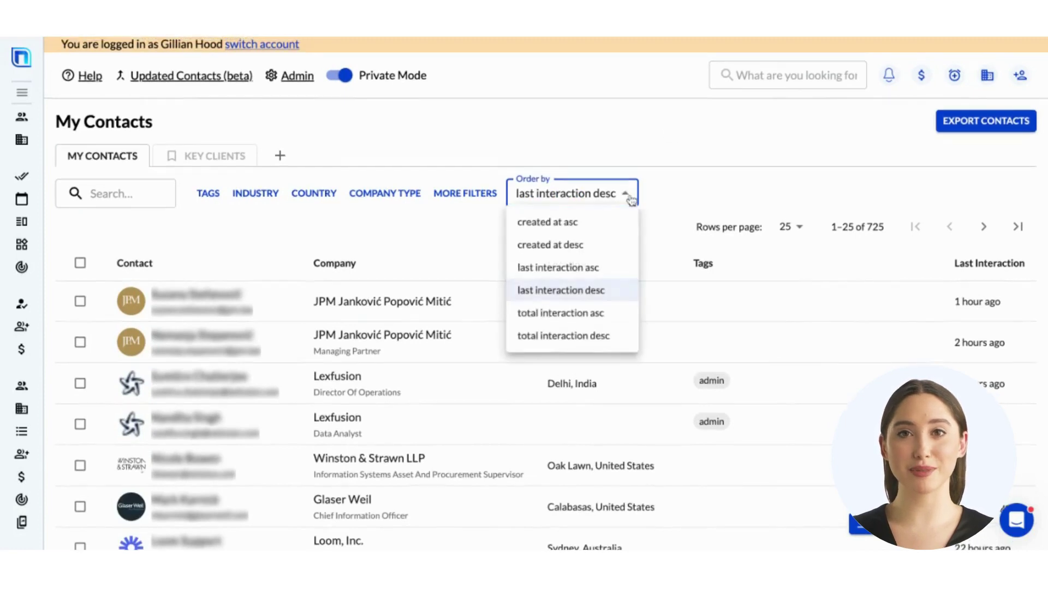
{"action": "left_click", "coordinate": [666, 167]}
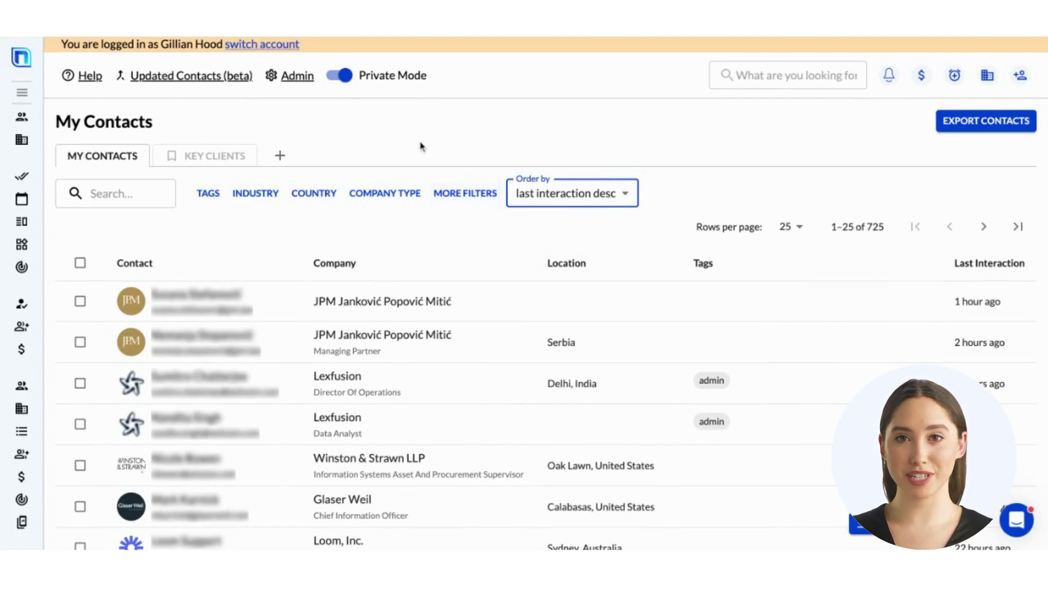
{"action": "left_click", "coordinate": [281, 157]}
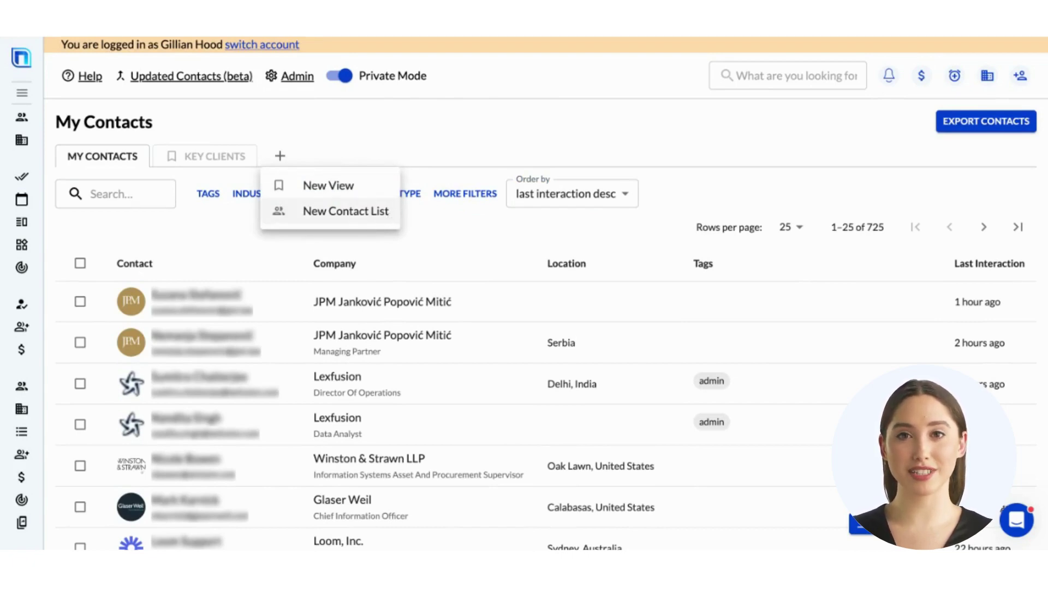
Create a new dynamic view named 'View'
{"action": "left_click", "coordinate": [385, 186]}
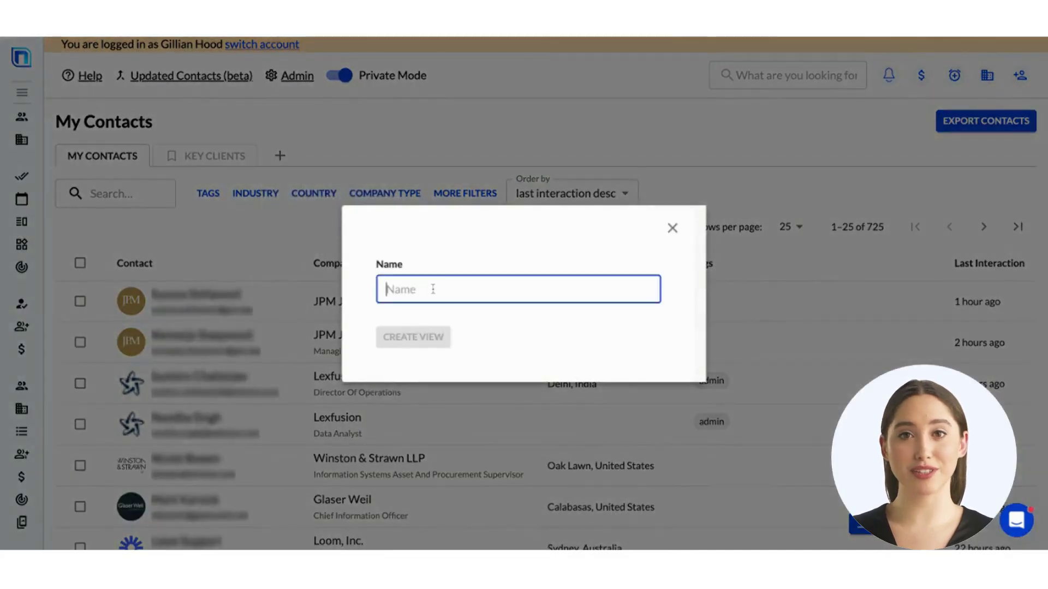
{"action": "type", "text": "View"}
{"action": "left_click", "coordinate": [390, 341]}
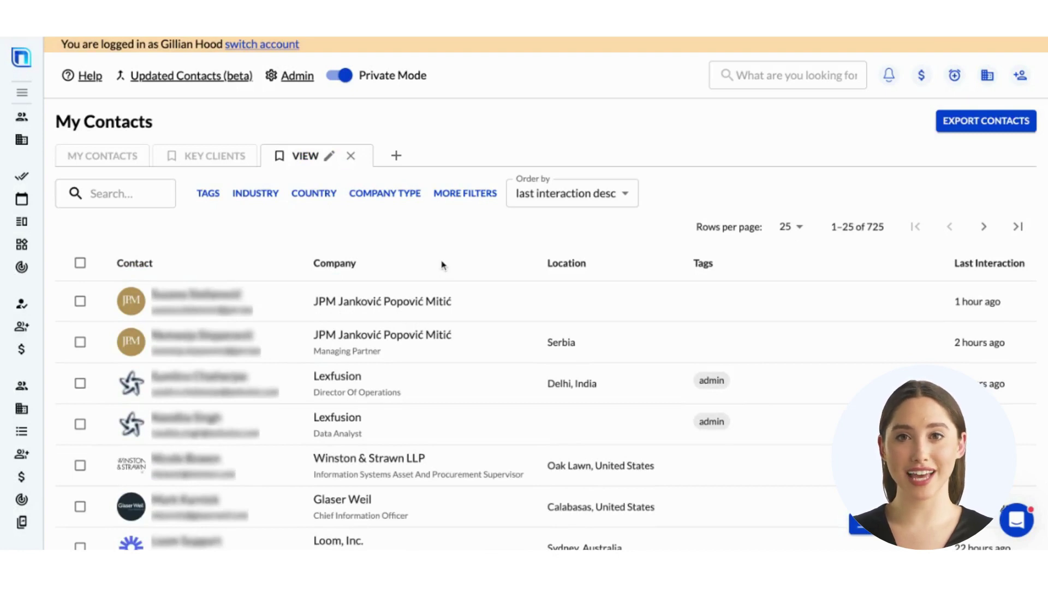
Add a City is London filter in More Filters
{"action": "left_click", "coordinate": [467, 194]}
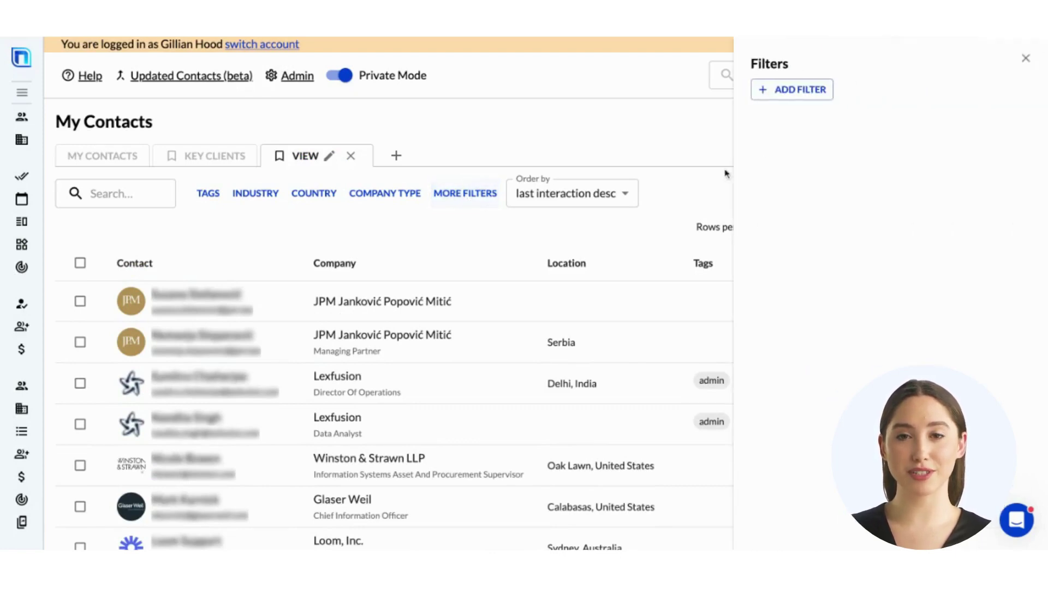
{"action": "left_click", "coordinate": [823, 89]}
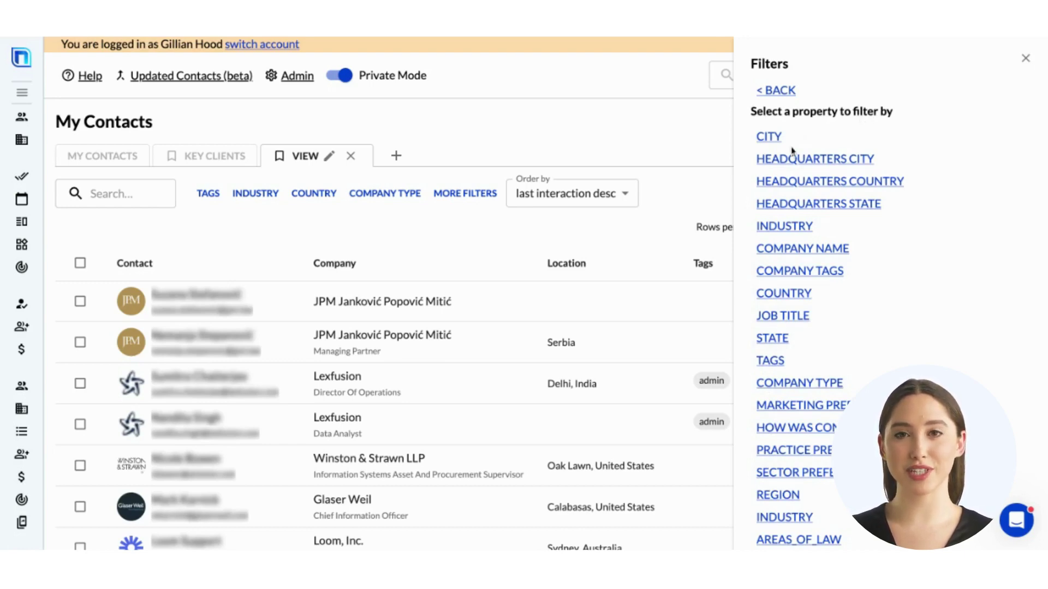
{"action": "left_click", "coordinate": [774, 139]}
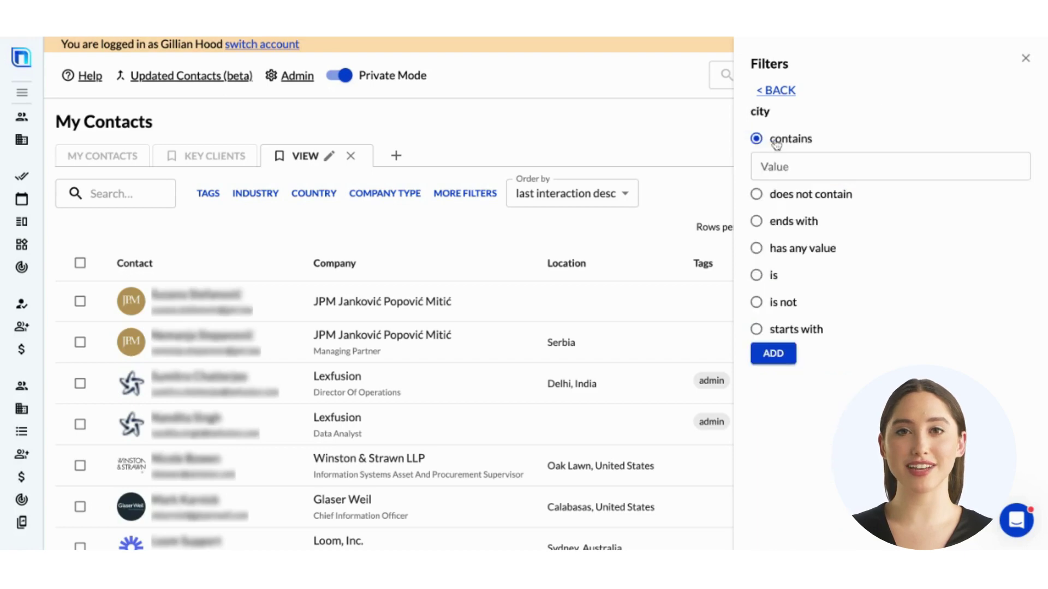
{"action": "left_click", "coordinate": [756, 275]}
{"action": "left_click", "coordinate": [792, 275]}
{"action": "type", "text": "London"}
{"action": "left_click", "coordinate": [774, 353]}
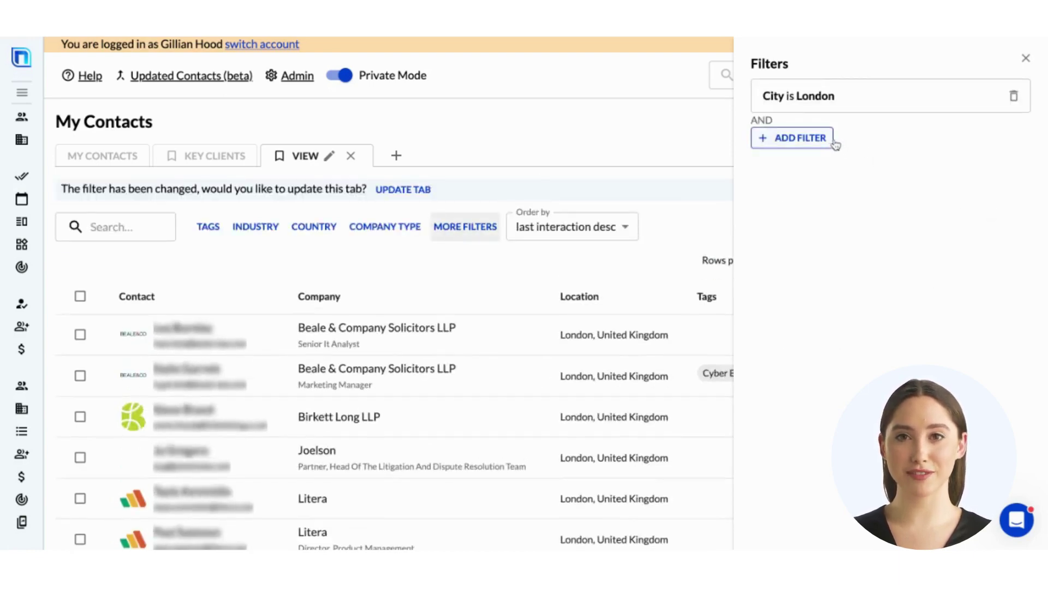
Add a Company type is Client filter and save both filters to the View tab
{"action": "left_click", "coordinate": [816, 141]}
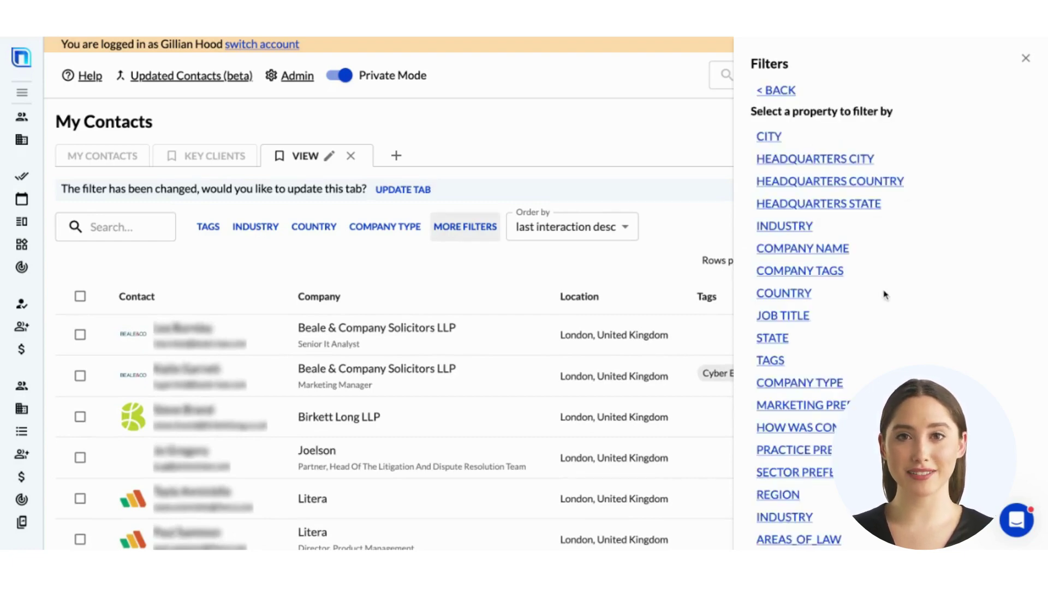
{"action": "left_click", "coordinate": [821, 382]}
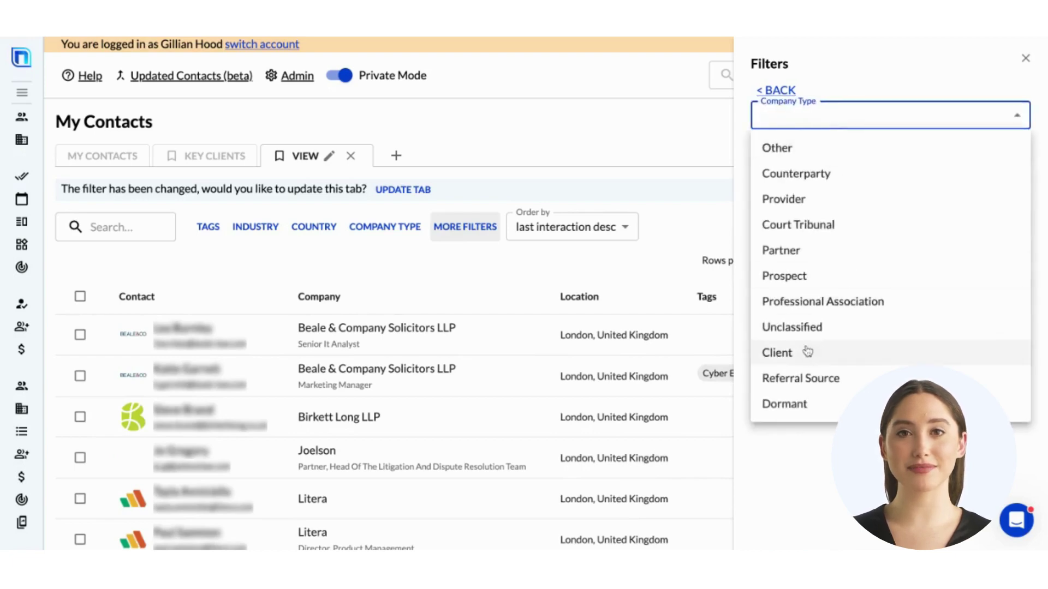
{"action": "left_click", "coordinate": [808, 350]}
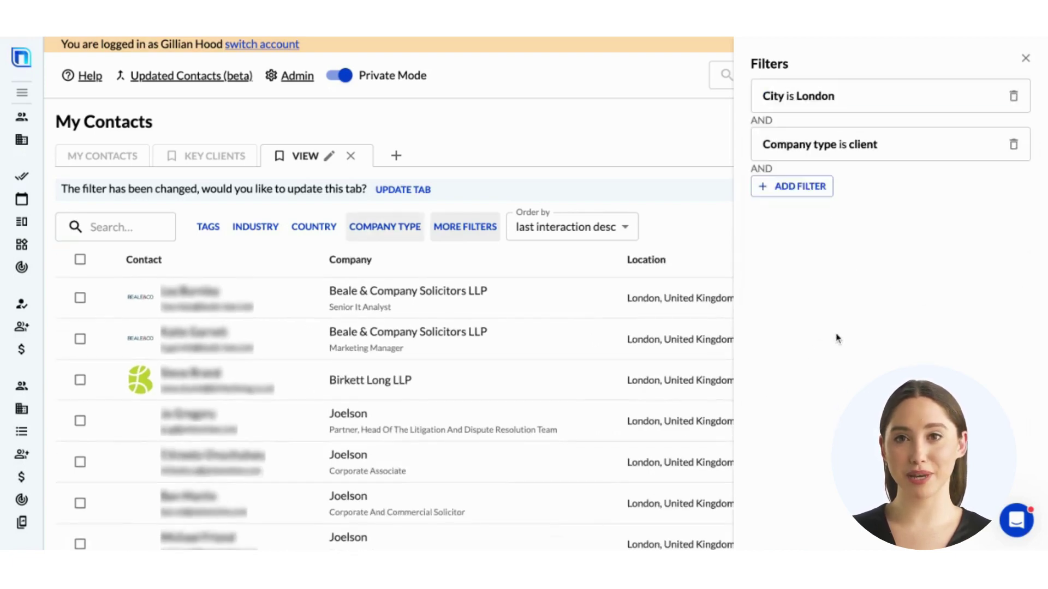
{"action": "left_click", "coordinate": [1022, 58]}
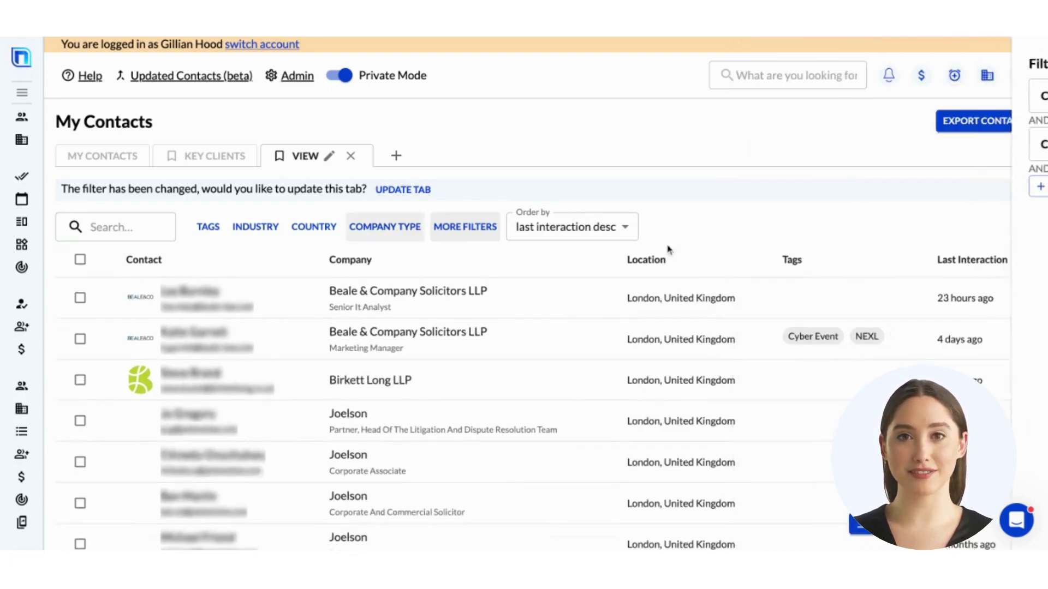
{"action": "left_click", "coordinate": [420, 191]}
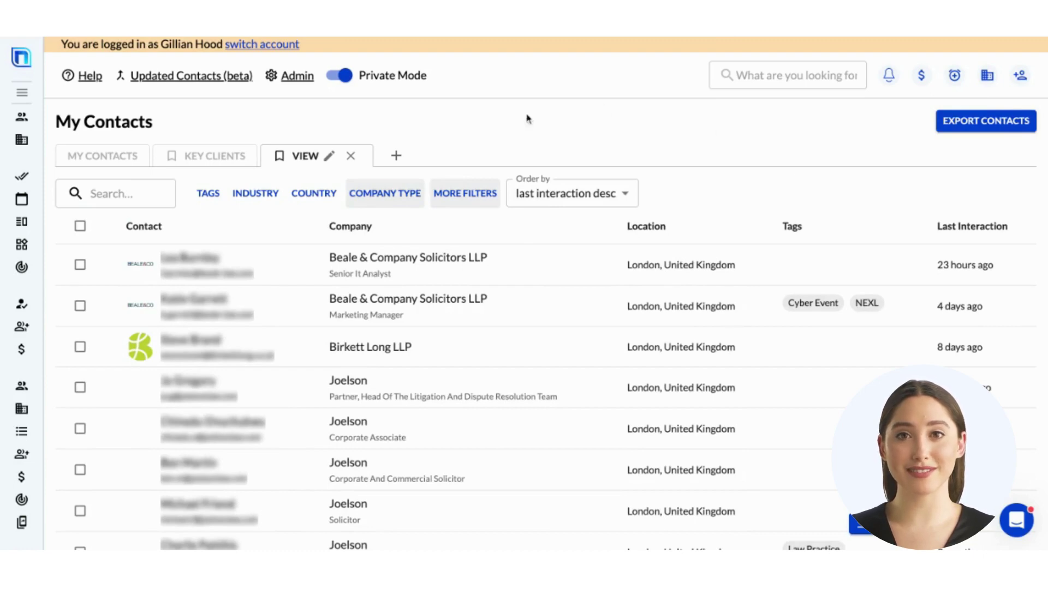
Create a new static contact list named 'Contact List'
{"action": "left_click", "coordinate": [397, 157]}
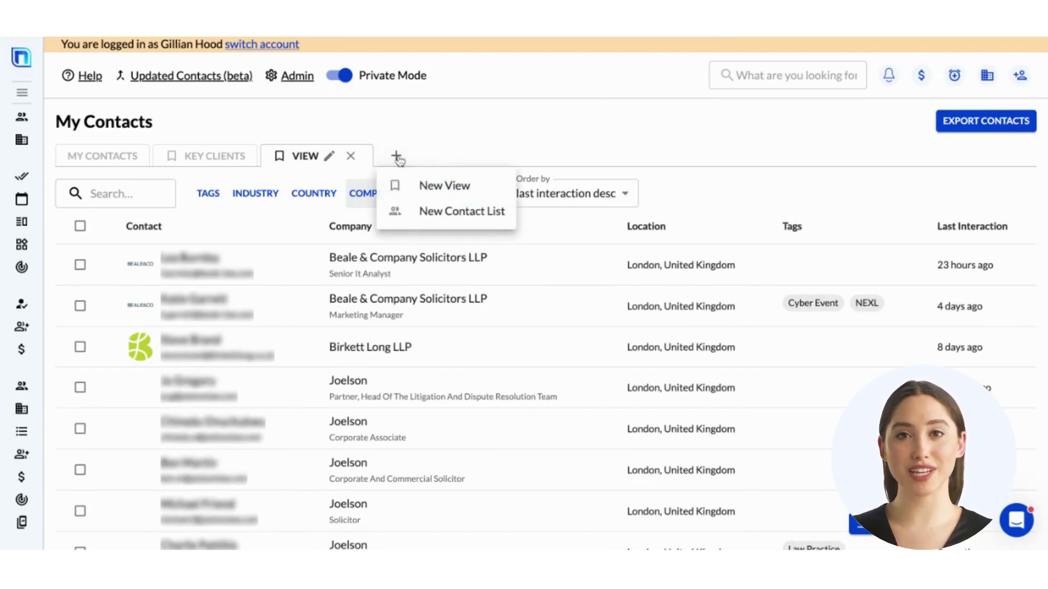
{"action": "left_click", "coordinate": [447, 211]}
{"action": "left_click", "coordinate": [516, 284]}
{"action": "type", "text": "Contact List"}
{"action": "left_click", "coordinate": [469, 336]}
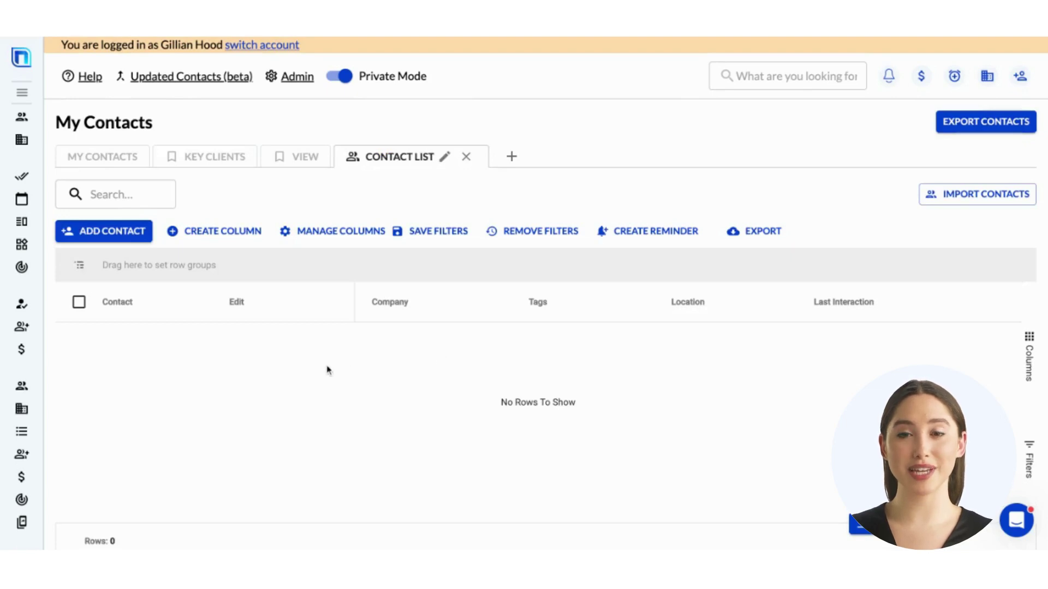
Search for 'anna' and add the matching contact to the list
{"action": "left_click", "coordinate": [124, 233]}
{"action": "left_click", "coordinate": [455, 273]}
{"action": "type", "text": "anna"}
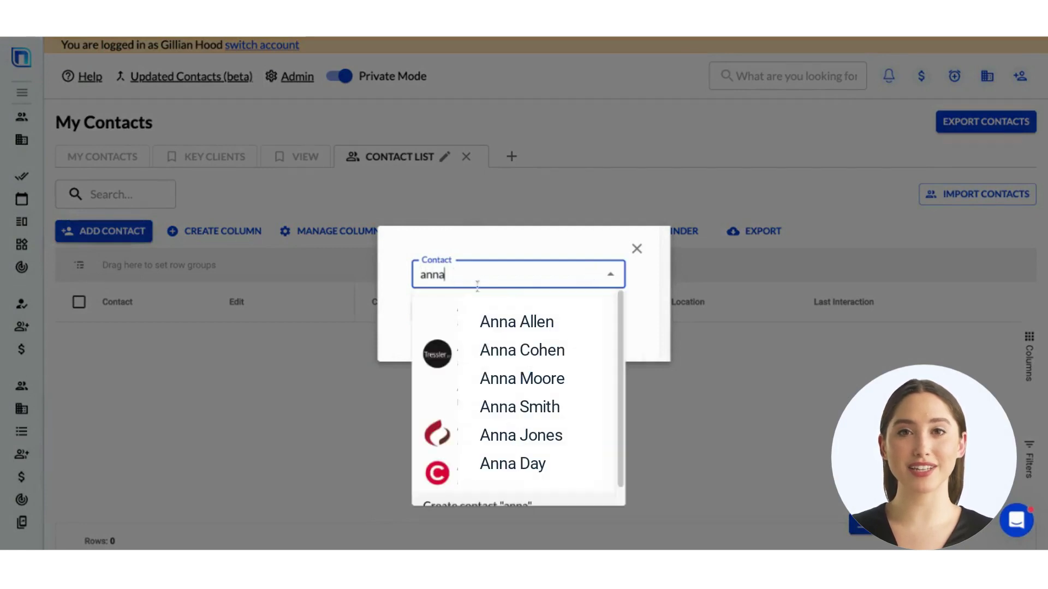
{"action": "left_click", "coordinate": [491, 320]}
{"action": "left_click", "coordinate": [490, 311]}
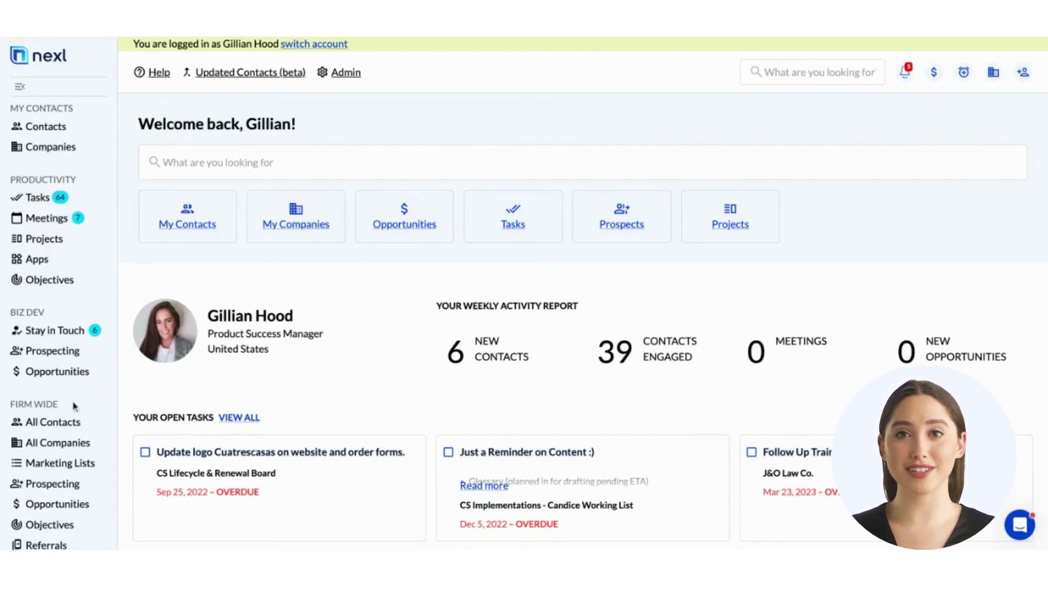
Open Marketing Lists and preview the Create List dialog with General marketing category, then cancel it
{"action": "left_click", "coordinate": [84, 467]}
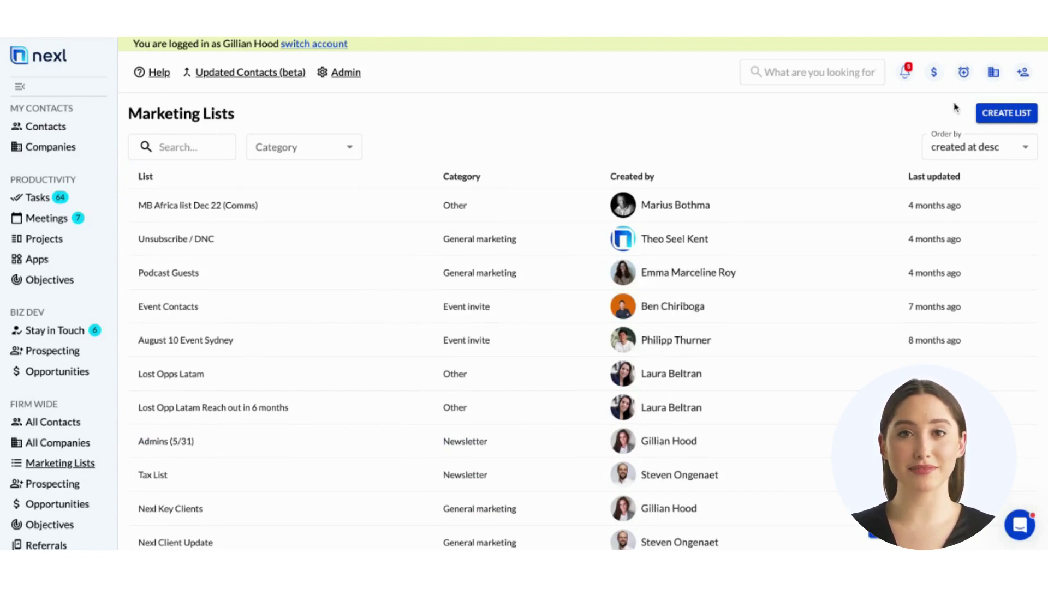
{"action": "left_click", "coordinate": [988, 113]}
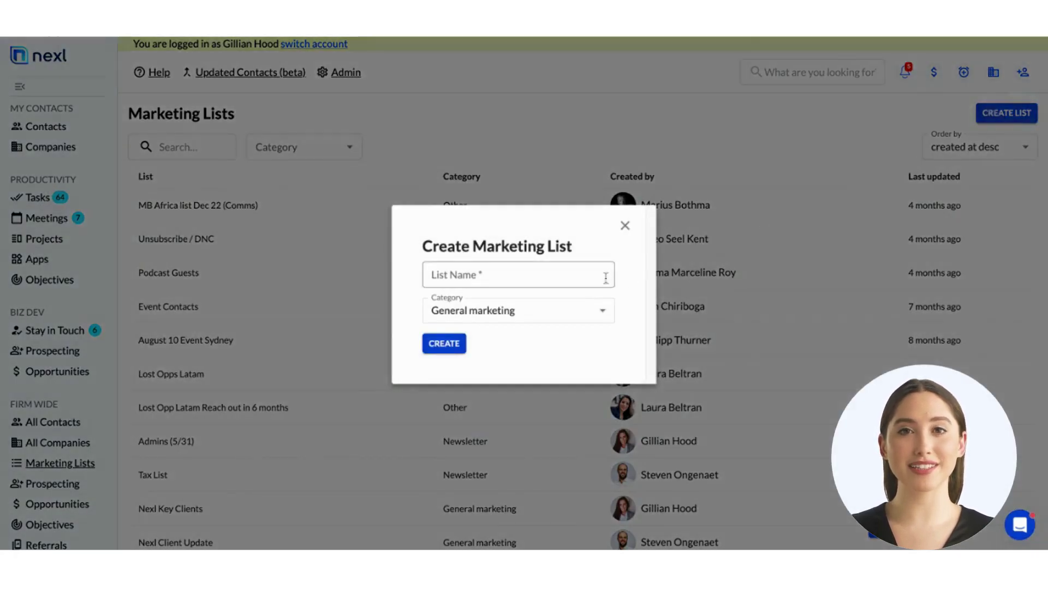
{"action": "left_click", "coordinate": [585, 279]}
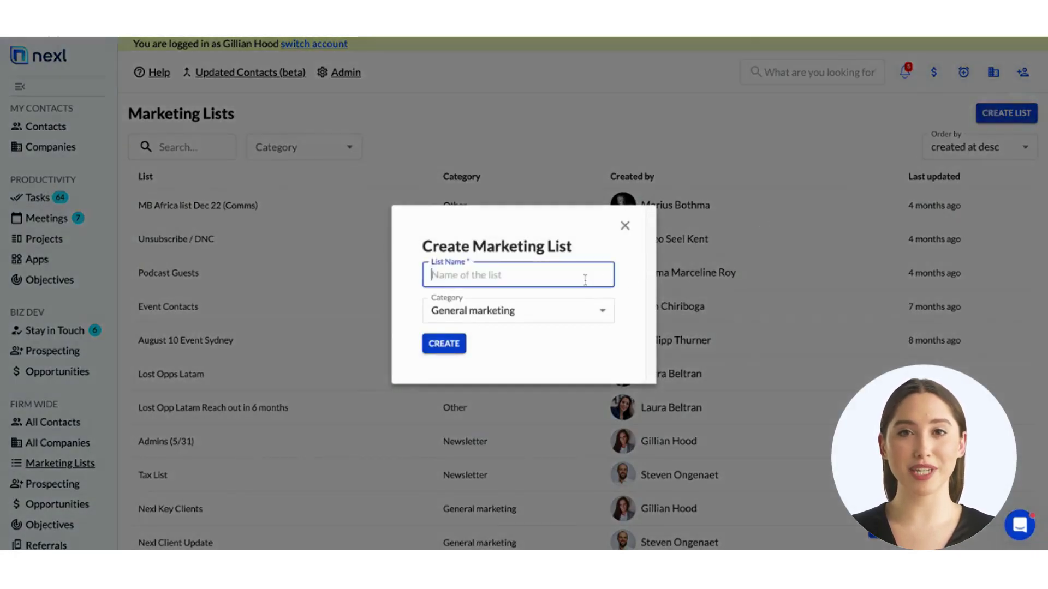
{"action": "left_click", "coordinate": [610, 314]}
{"action": "left_click", "coordinate": [610, 314]}
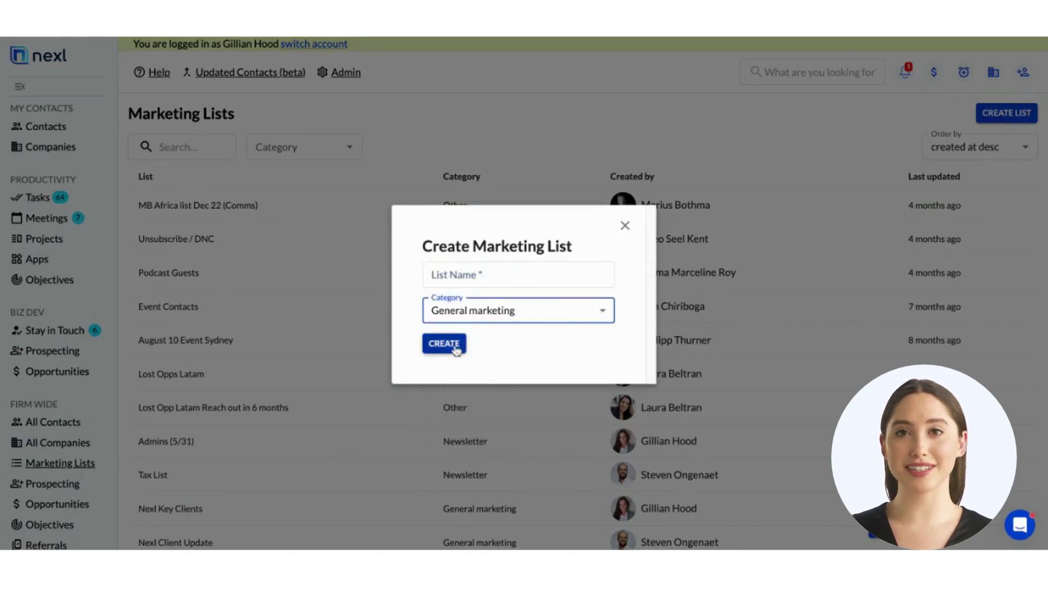
{"action": "left_click", "coordinate": [624, 226]}
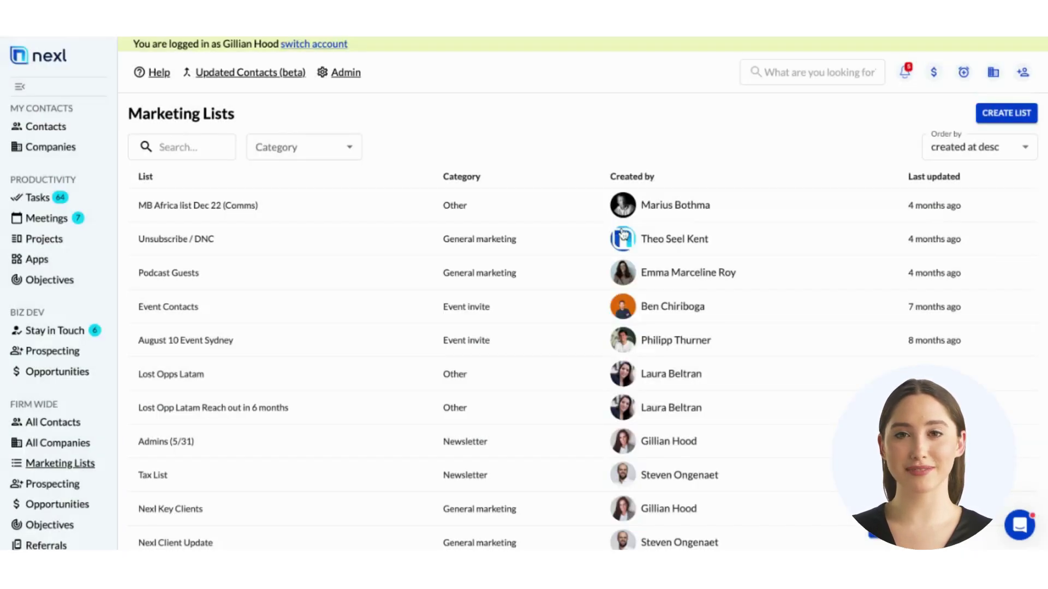
Open the Nexl Key Clients marketing list and copy its Request Contacts URL
{"action": "left_click", "coordinate": [174, 508]}
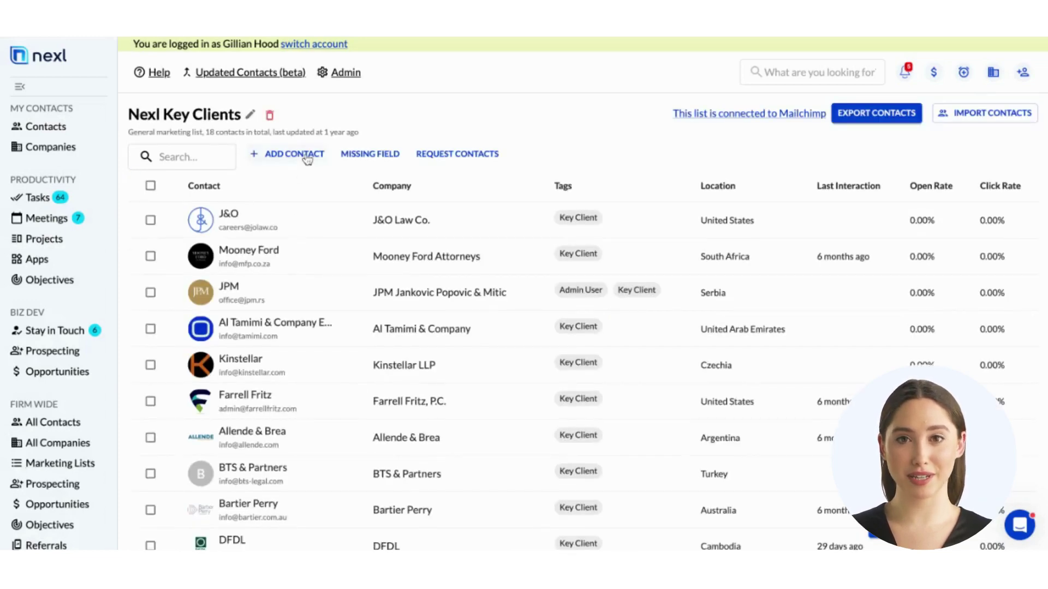
{"action": "left_click", "coordinate": [295, 154]}
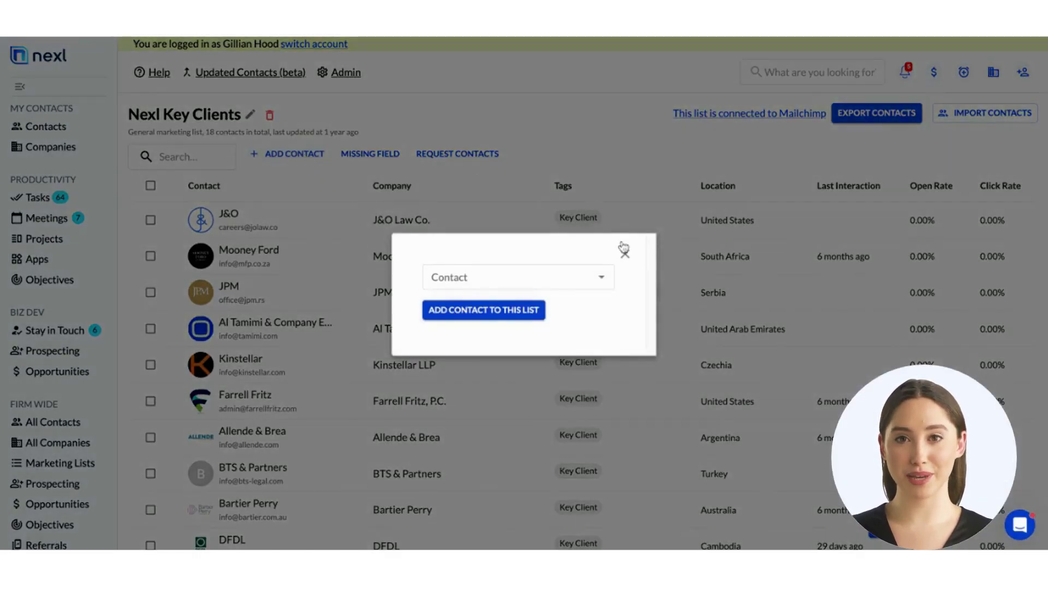
{"action": "left_click", "coordinate": [625, 254]}
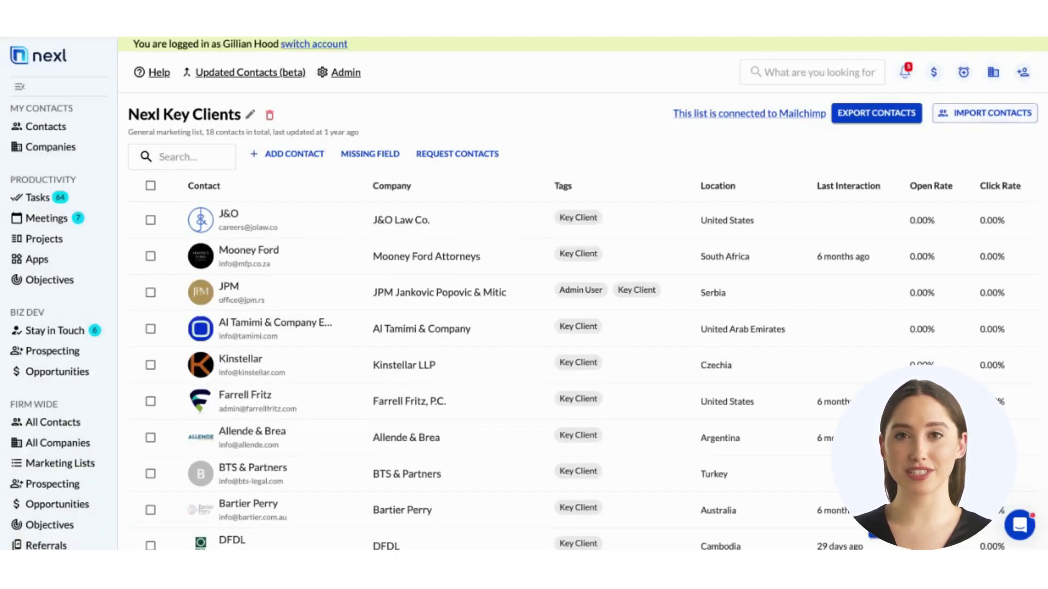
{"action": "left_click", "coordinate": [457, 155]}
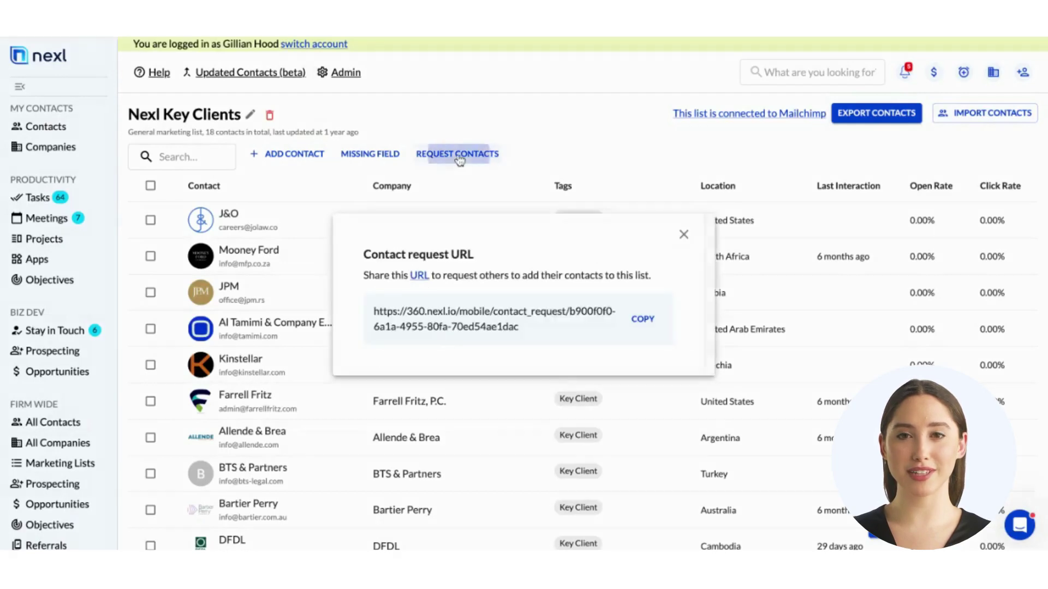
{"action": "left_click", "coordinate": [636, 325]}
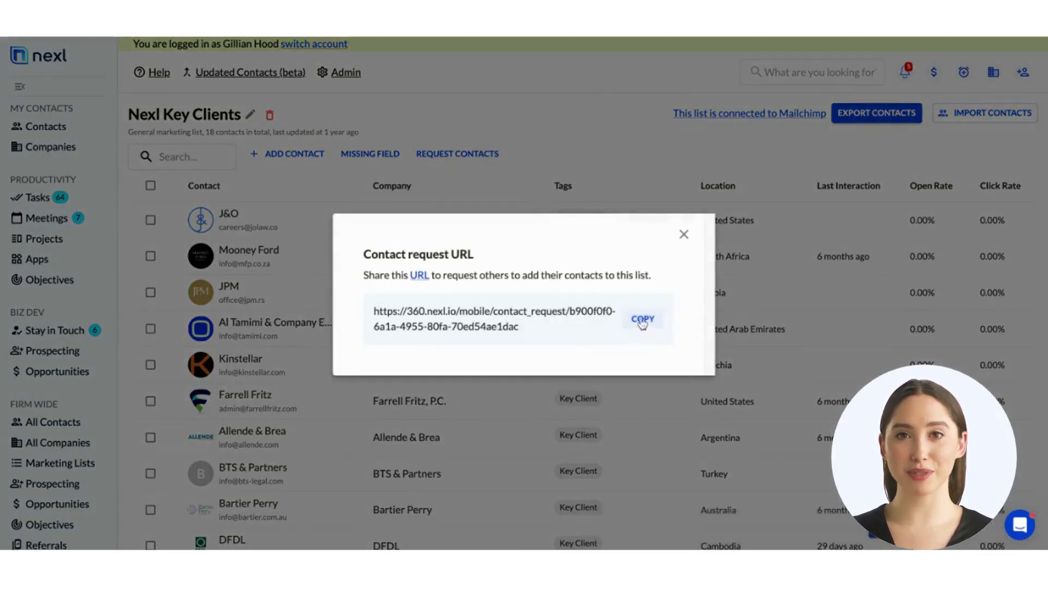
{"action": "left_click", "coordinate": [684, 236]}
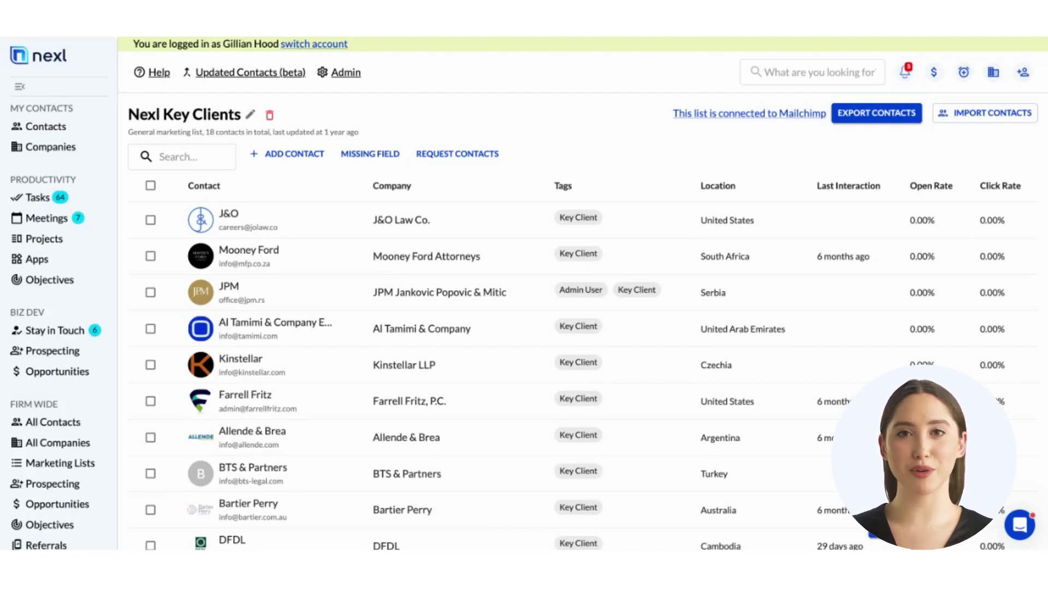
View the list's Mailchimp connection details, then close them
{"action": "left_click", "coordinate": [722, 117]}
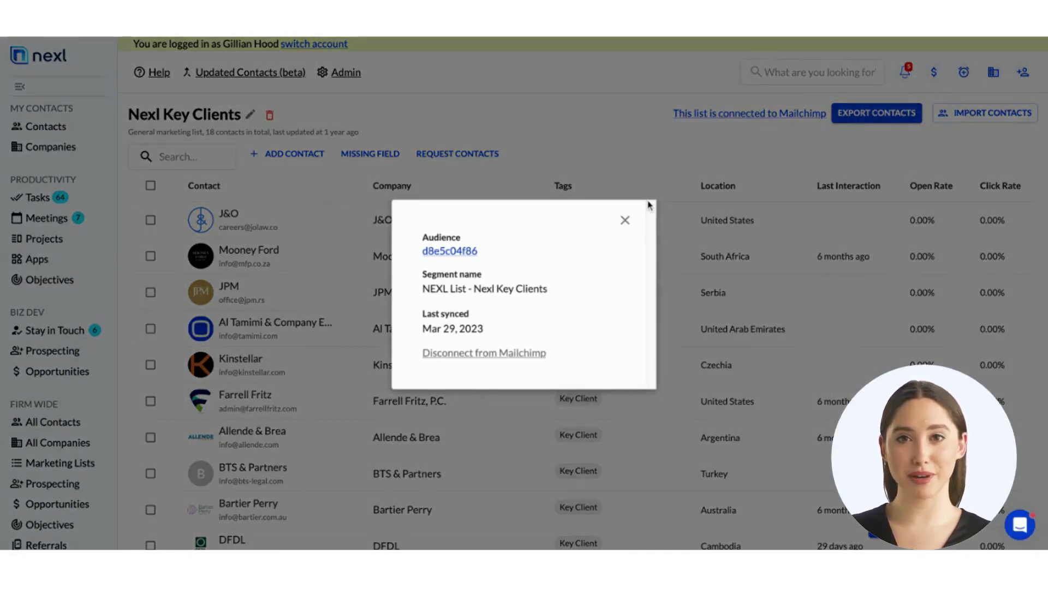
{"action": "left_click", "coordinate": [623, 222]}
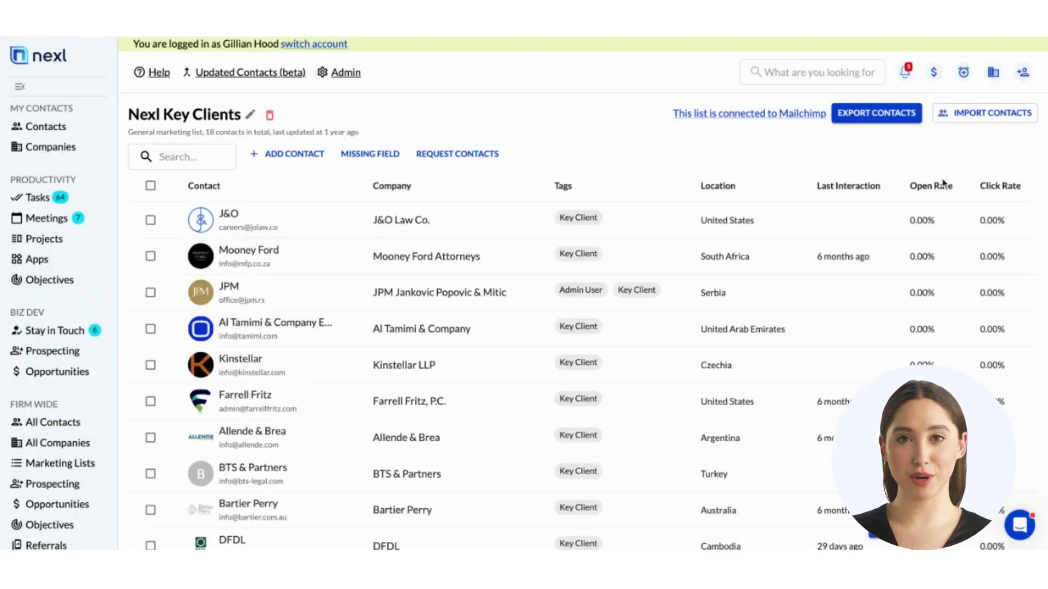
{"action": "left_click_drag", "start_coordinate": [910, 185], "coordinate": [1026, 187]}
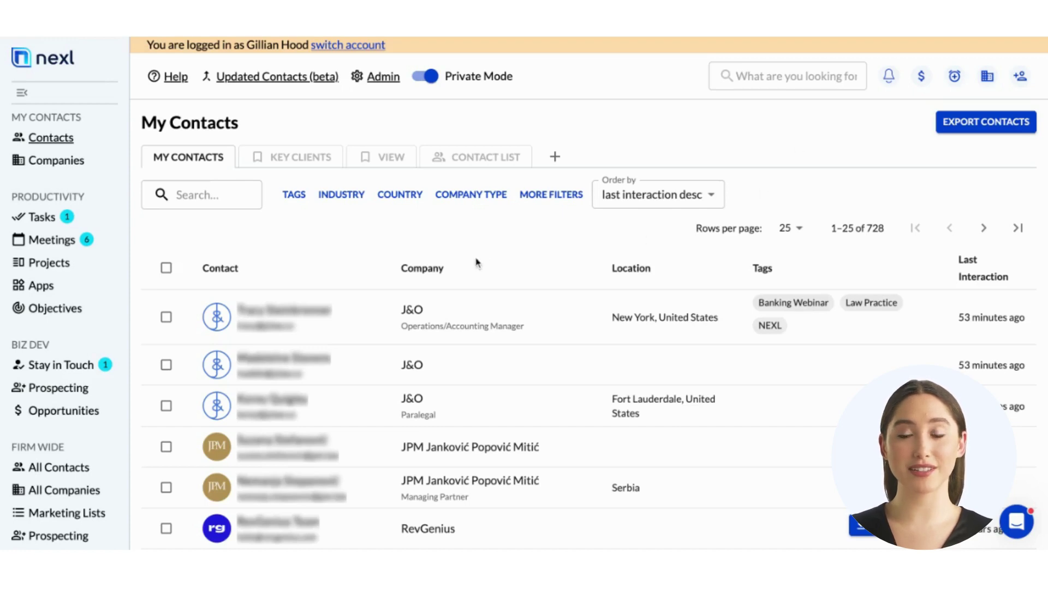
Filter My Contacts to Client company type and select the RevGenius and JPM contacts
{"action": "left_click", "coordinate": [478, 196]}
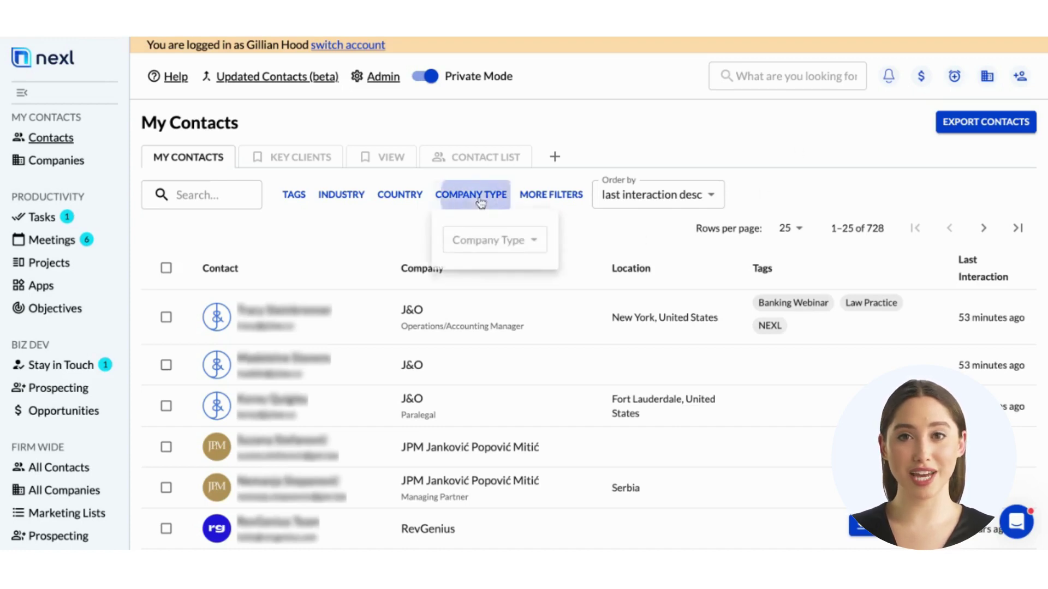
{"action": "left_click", "coordinate": [490, 240]}
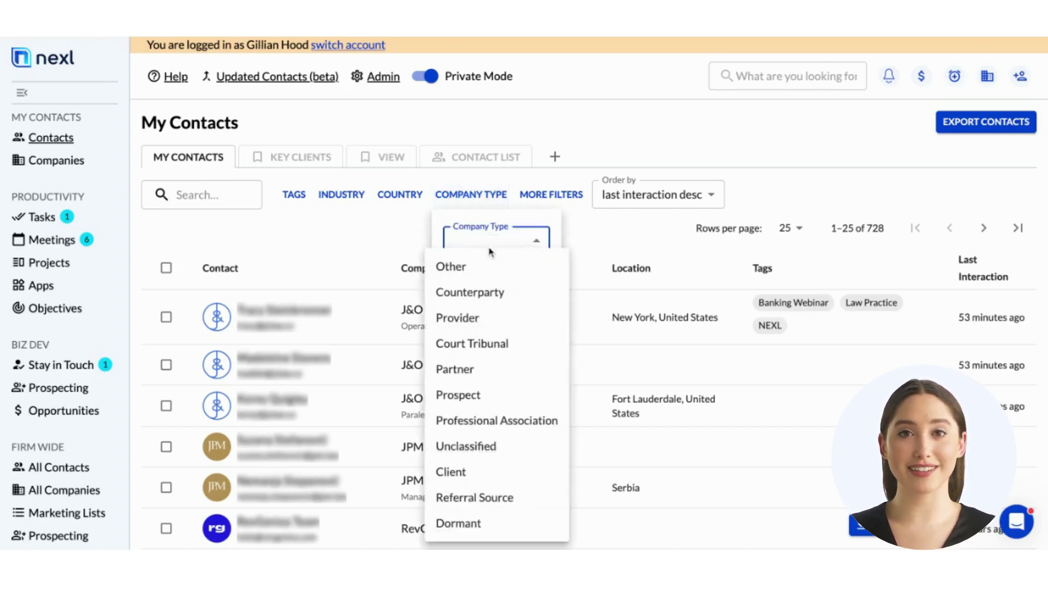
{"action": "left_click", "coordinate": [478, 472]}
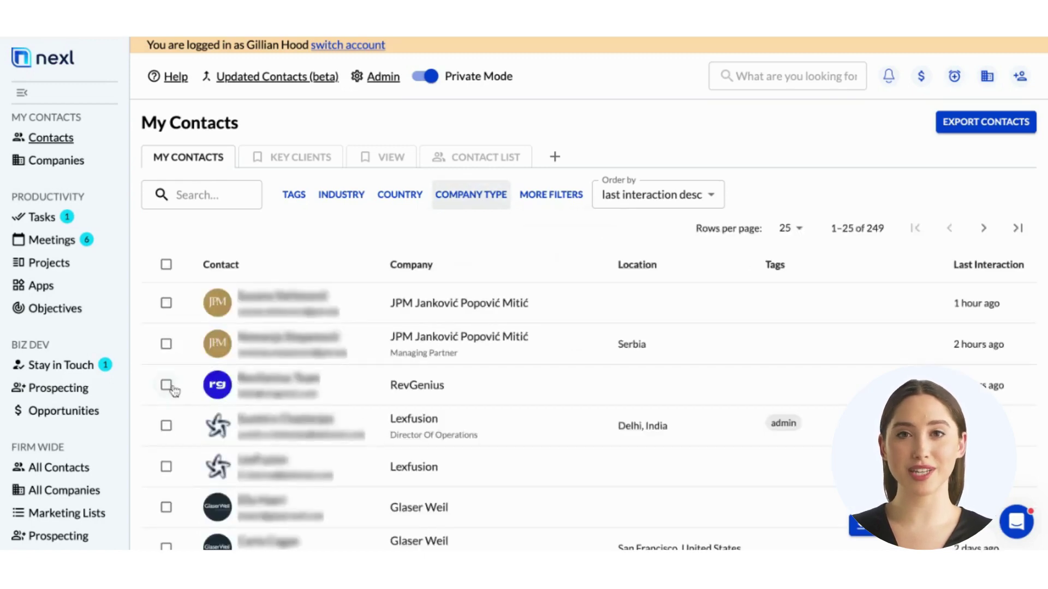
{"action": "left_click", "coordinate": [166, 385]}
{"action": "left_click", "coordinate": [166, 344]}
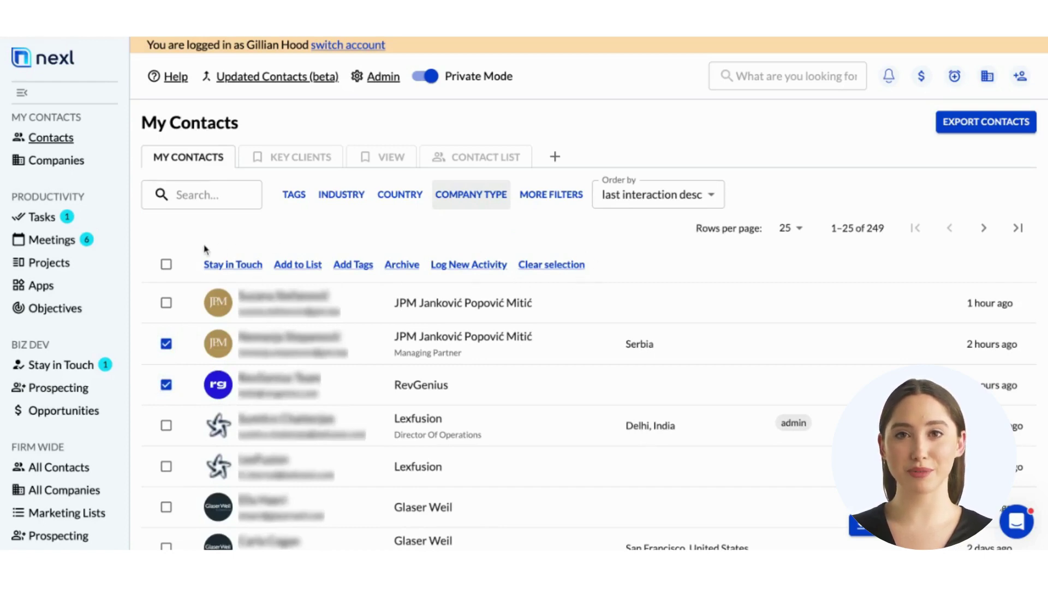
Preview the Stay in Touch and Add to List bulk actions, cancelling both
{"action": "left_click", "coordinate": [232, 265]}
{"action": "left_click", "coordinate": [613, 313]}
{"action": "left_click", "coordinate": [615, 313]}
{"action": "left_click", "coordinate": [638, 254]}
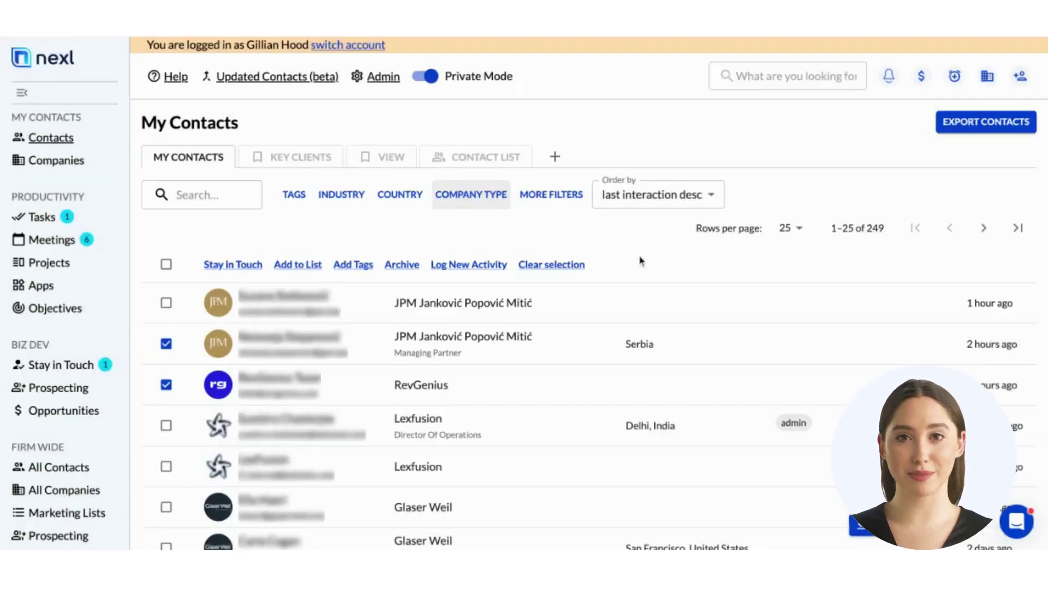
{"action": "left_click", "coordinate": [308, 266]}
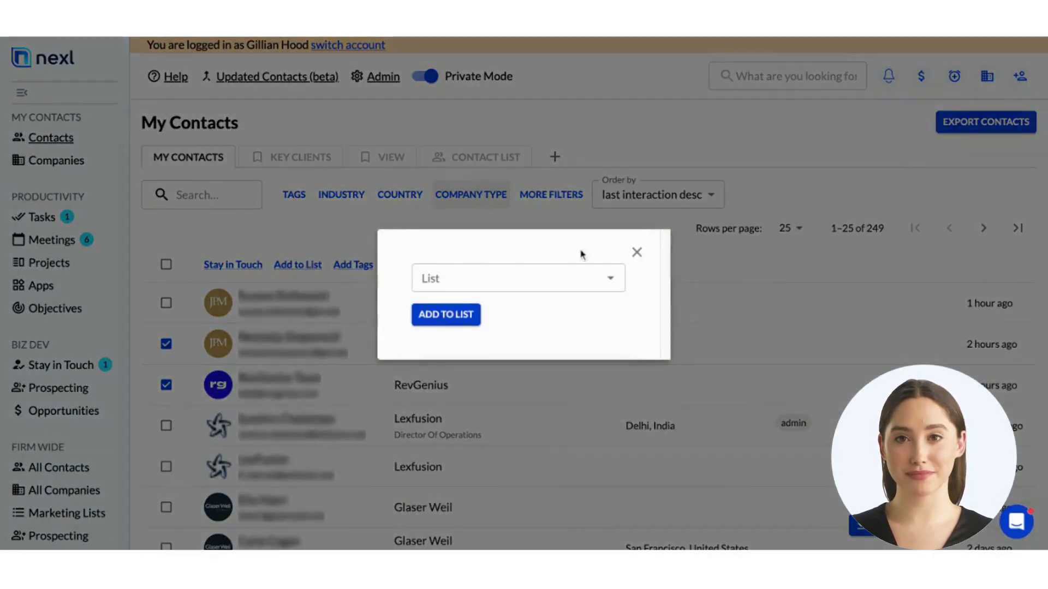
{"action": "left_click", "coordinate": [636, 252]}
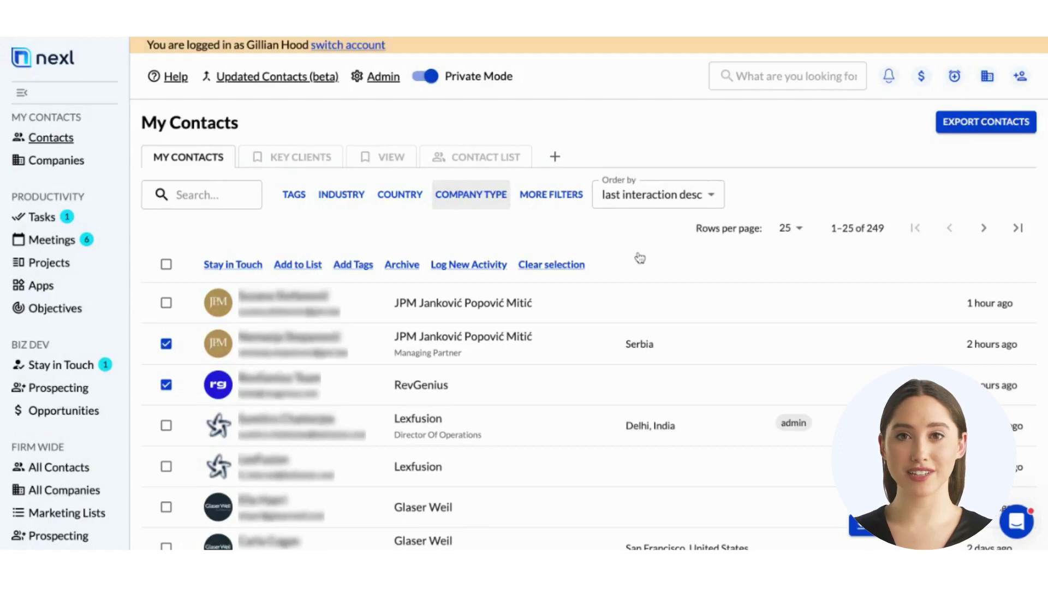